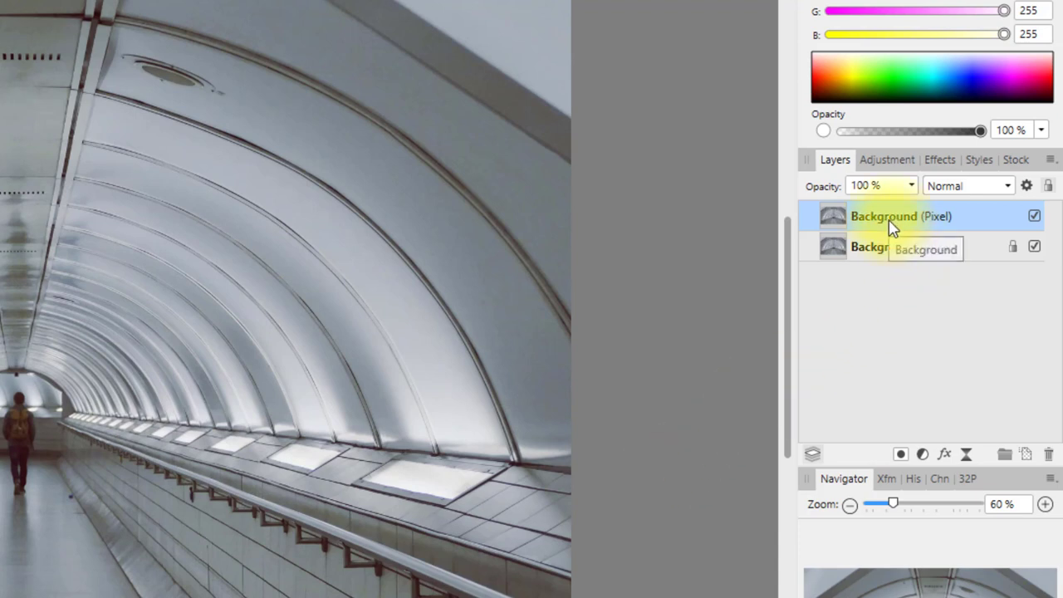
Step: Rename the duplicated top layer to 'diffuse Glow'
double_click(891, 225)
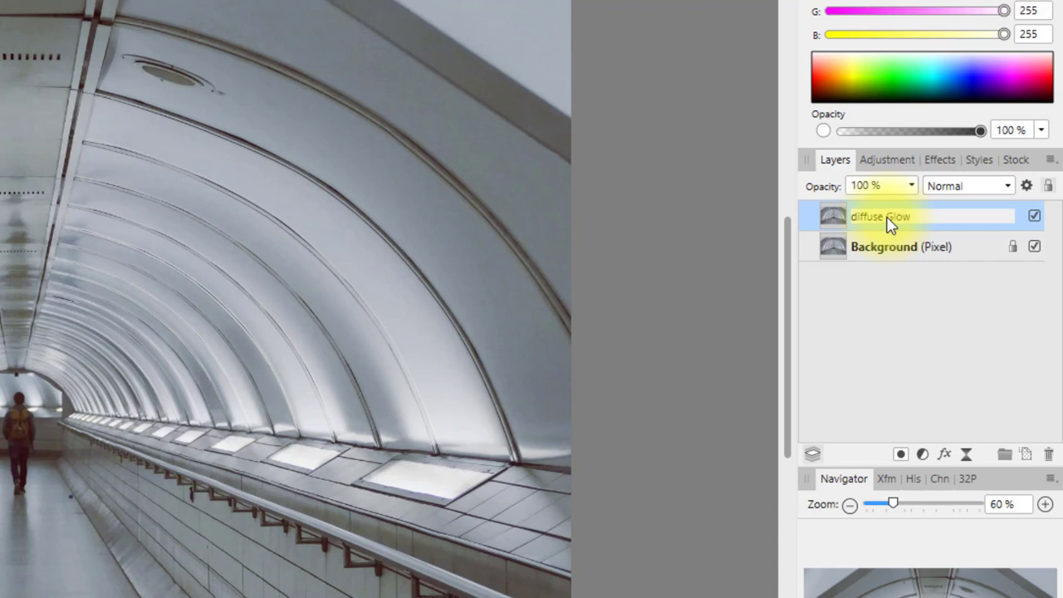
key(Return)
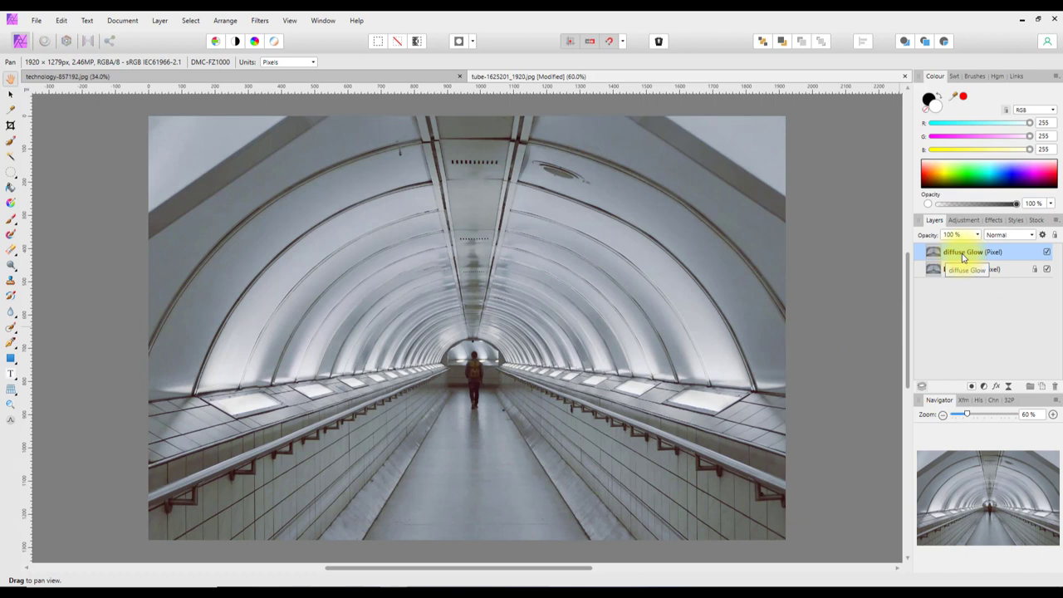
Step: Add a Black and White adjustment to diffuse Glow and merge it into the layer
click(985, 388)
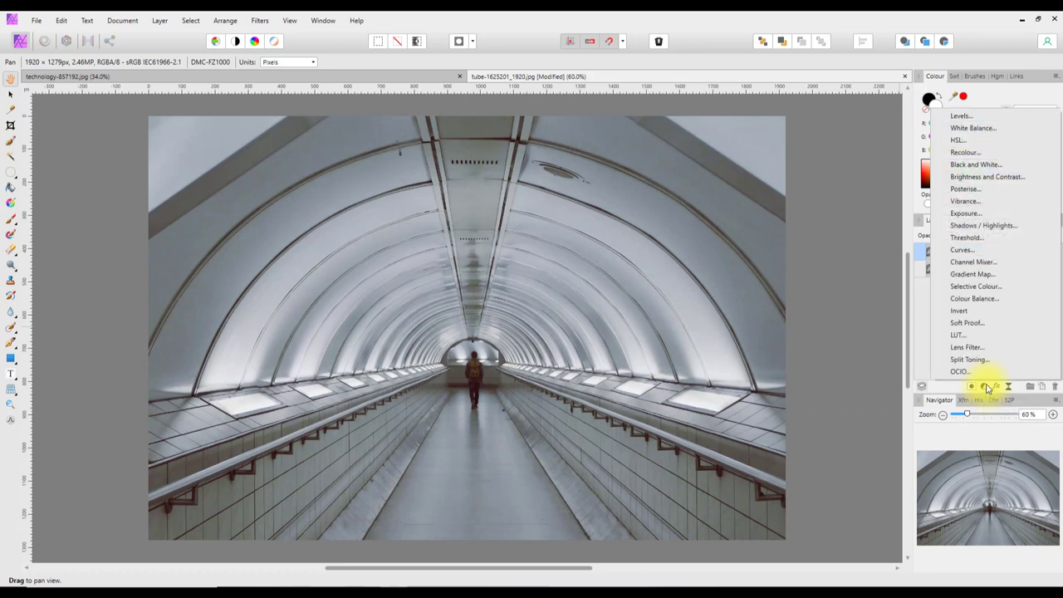
click(976, 166)
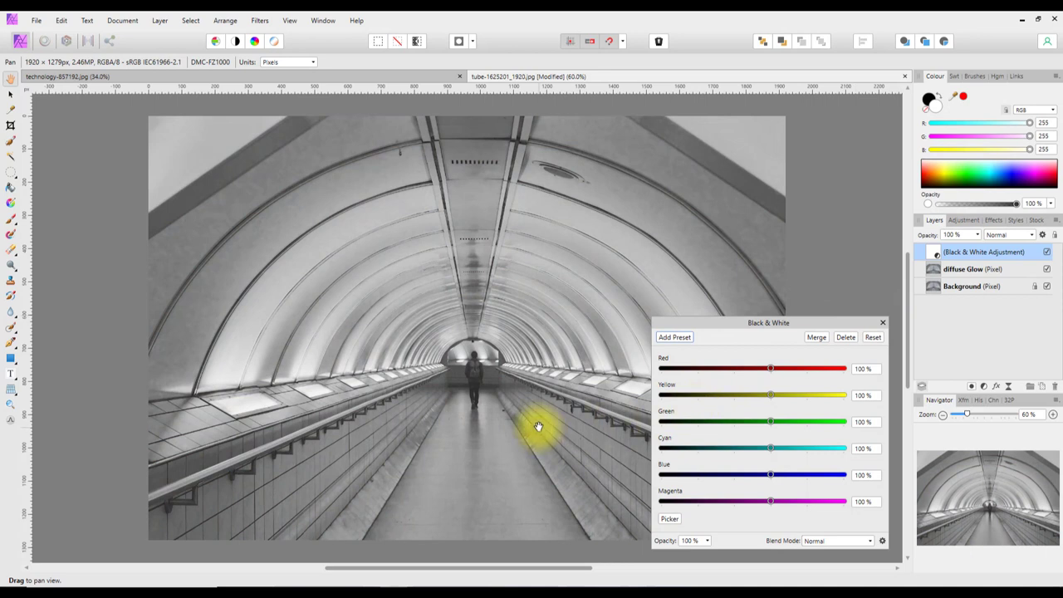
click(816, 338)
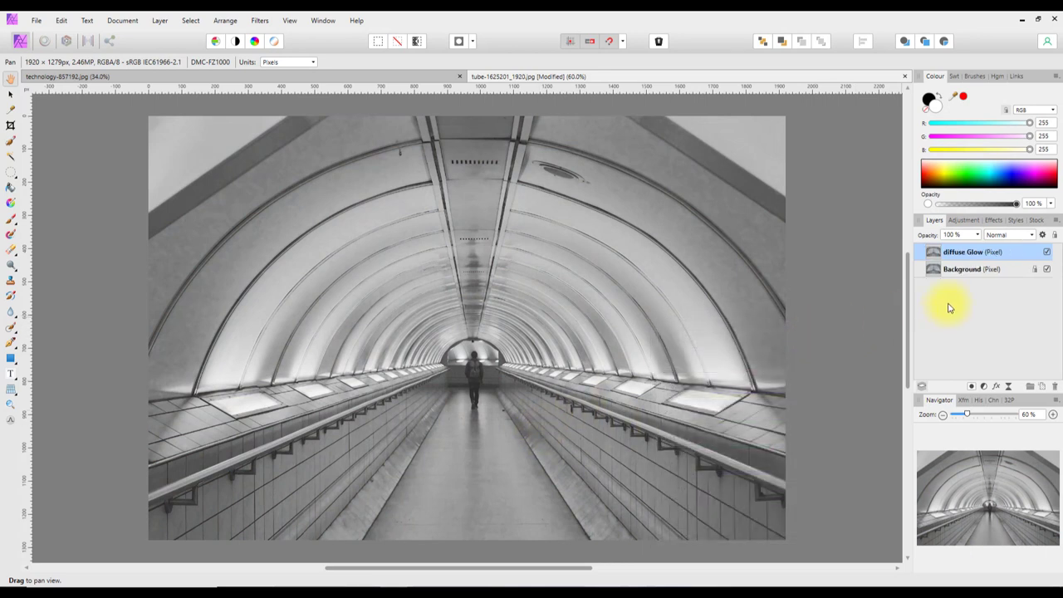
Step: Apply a live Gaussian Blur with 10.6 px radius and Preserve Alpha to diffuse Glow
drag(930, 254, 975, 252)
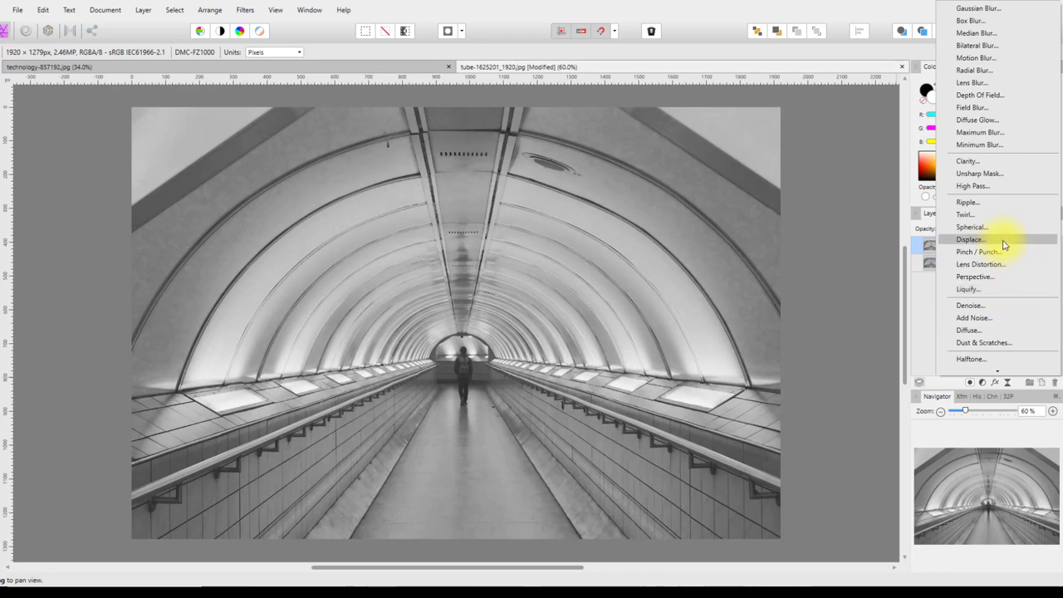
click(987, 15)
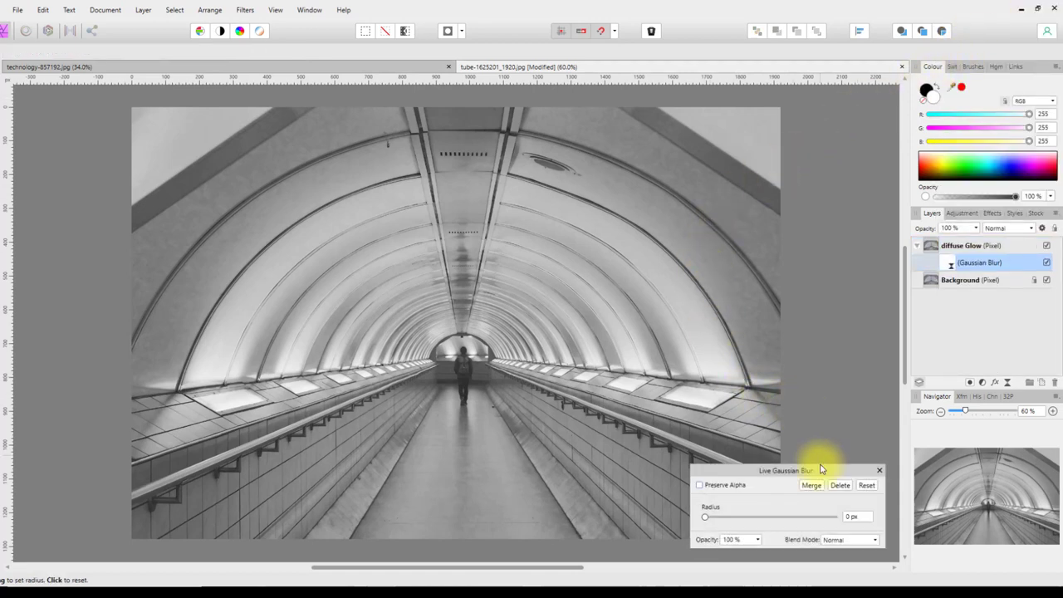
drag(821, 472, 816, 334)
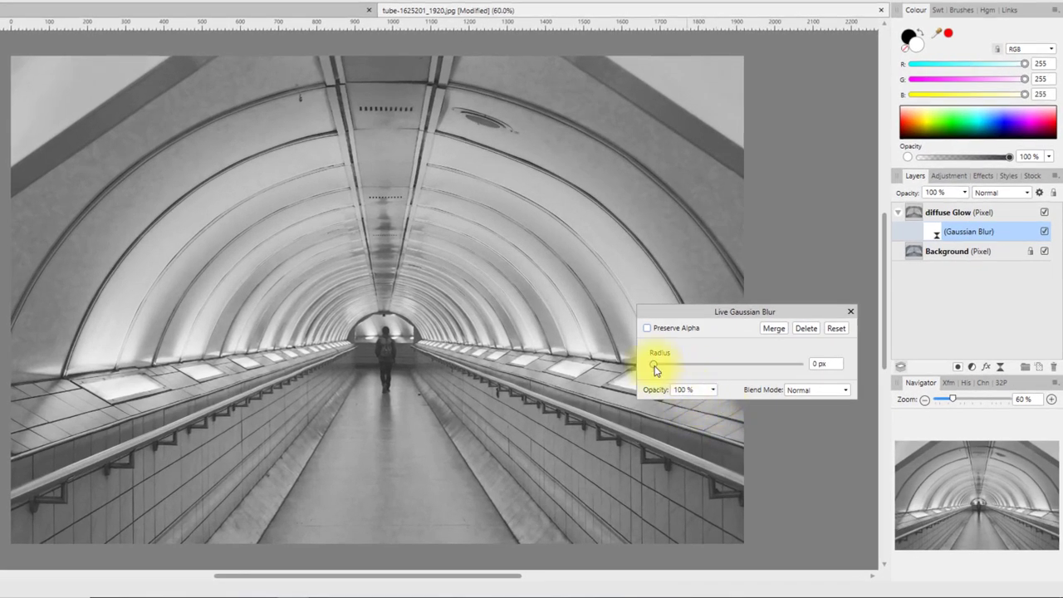
drag(655, 366, 718, 366)
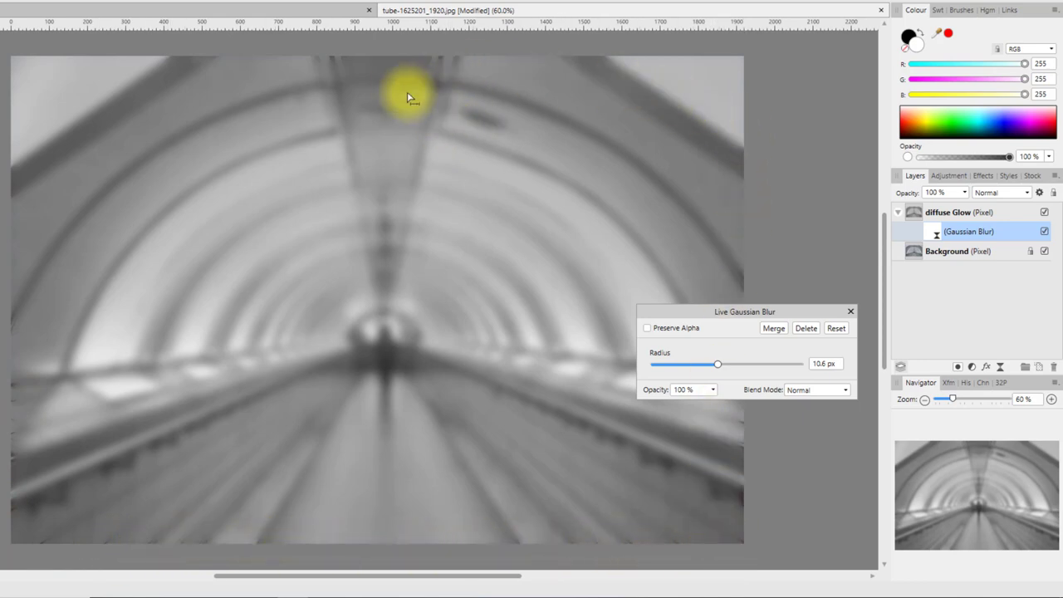
click(648, 329)
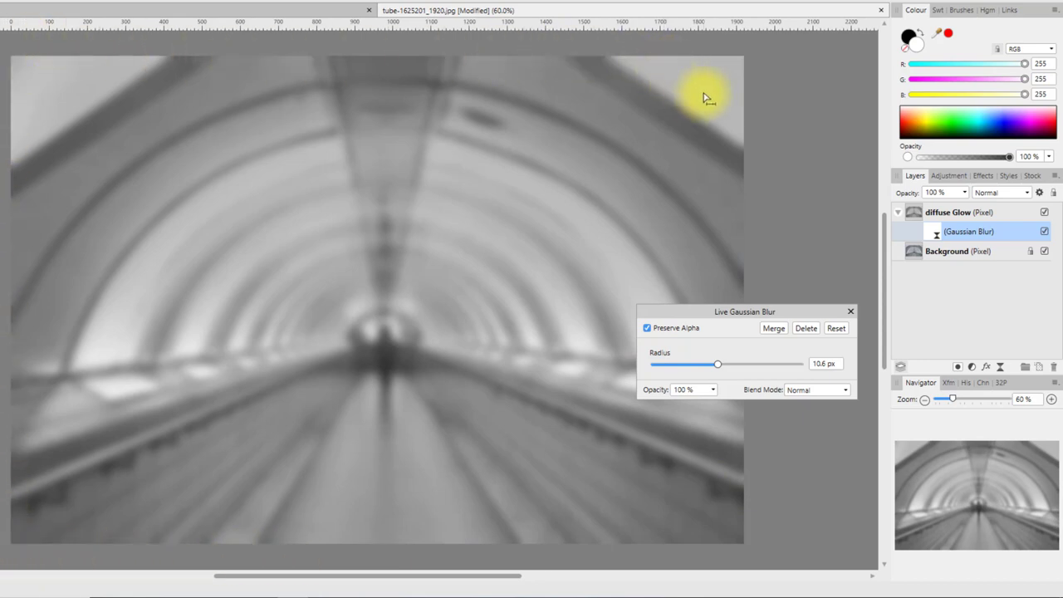
click(852, 312)
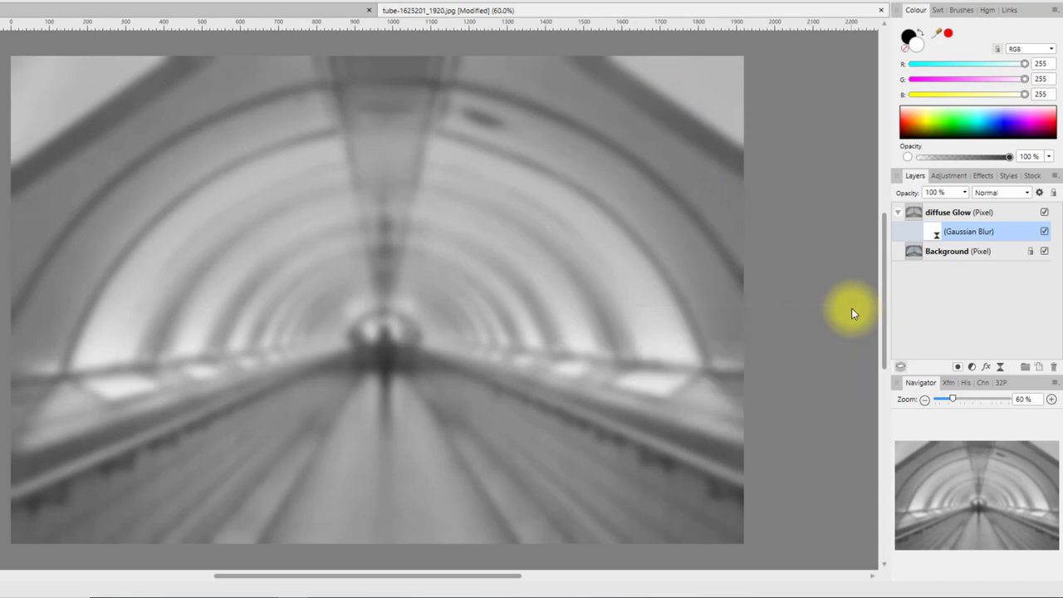
Step: Switch the diffuse Glow layer's blend mode from Normal to Overlay
click(1028, 193)
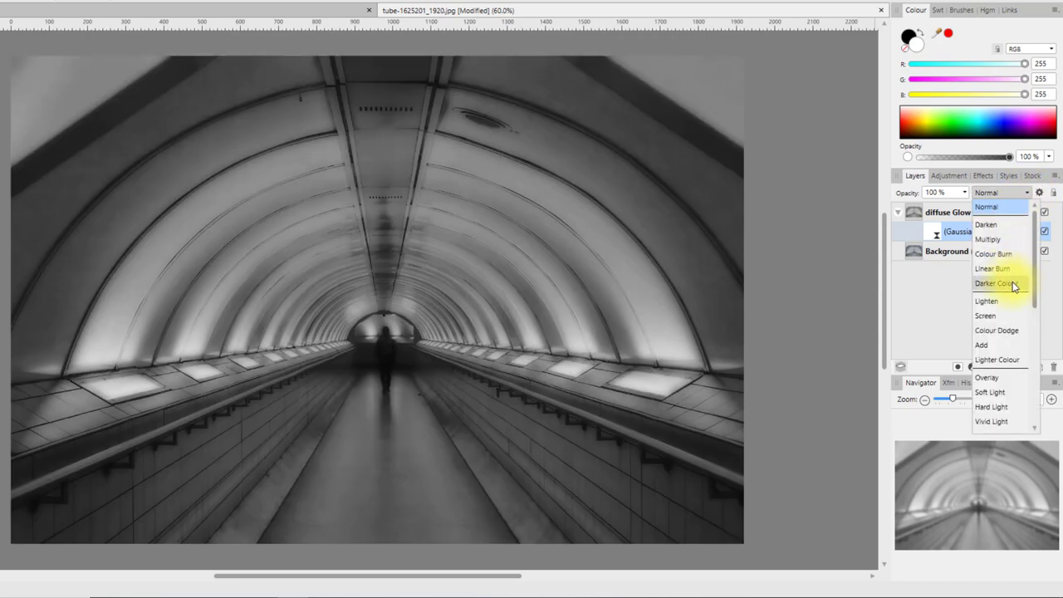
scroll(1021, 308, down, 1)
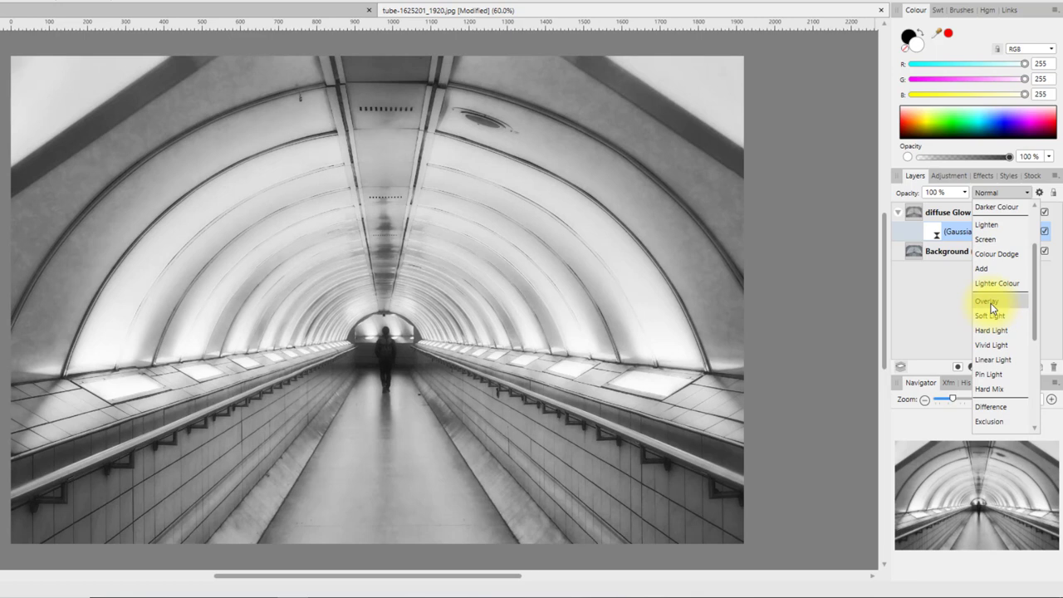
click(989, 303)
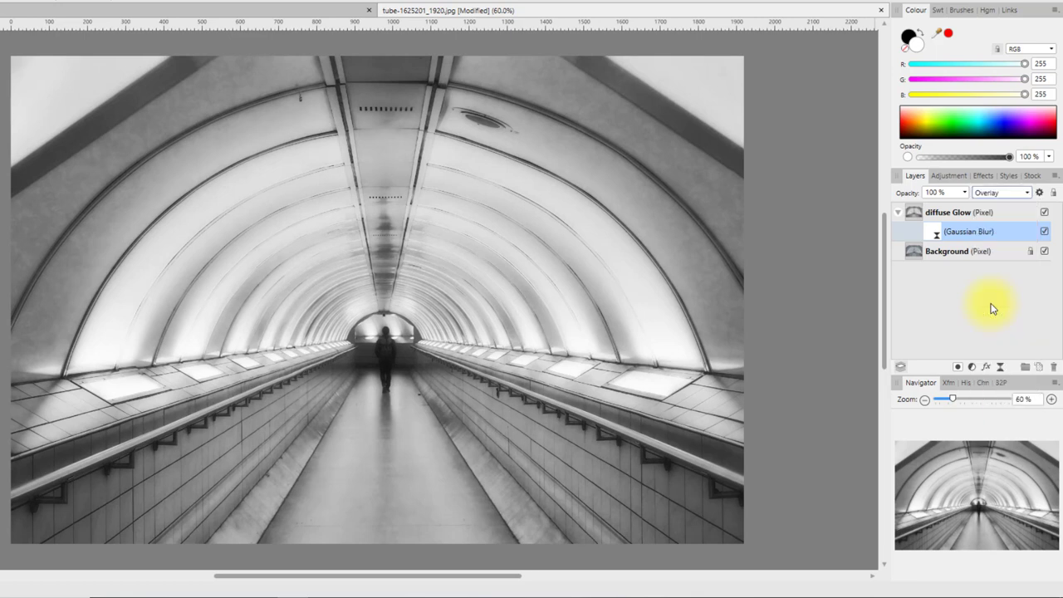
Step: Reopen the live Gaussian Blur and fine-tune its radius to 12.9 px
double_click(929, 235)
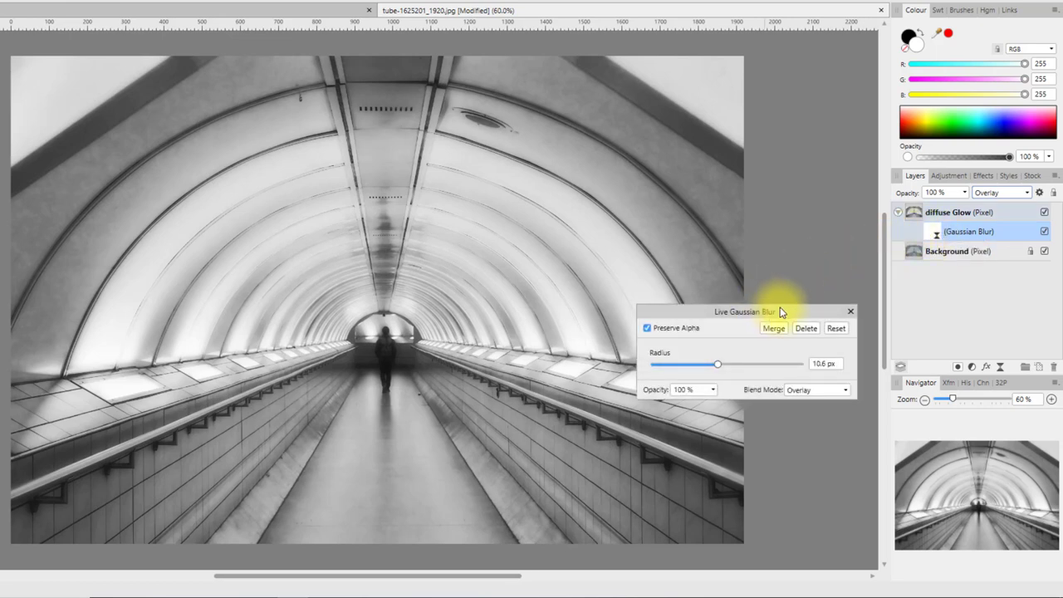
drag(782, 306, 786, 208)
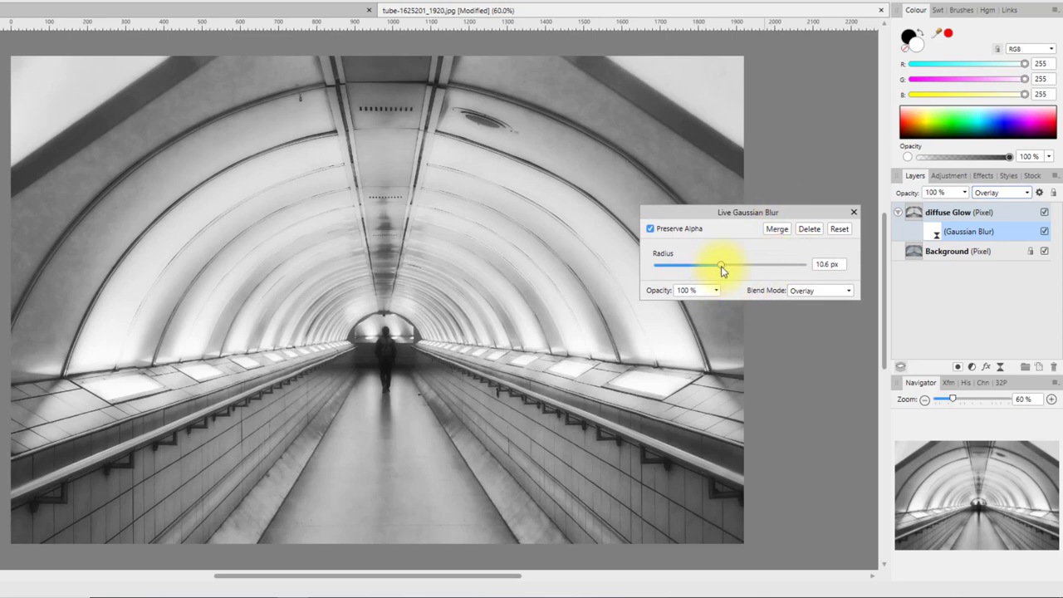
mouse_move(721, 265)
mouse_down()
mouse_move(753, 267)
mouse_move(702, 268)
mouse_move(799, 267)
mouse_move(689, 267)
mouse_move(736, 269)
mouse_up()
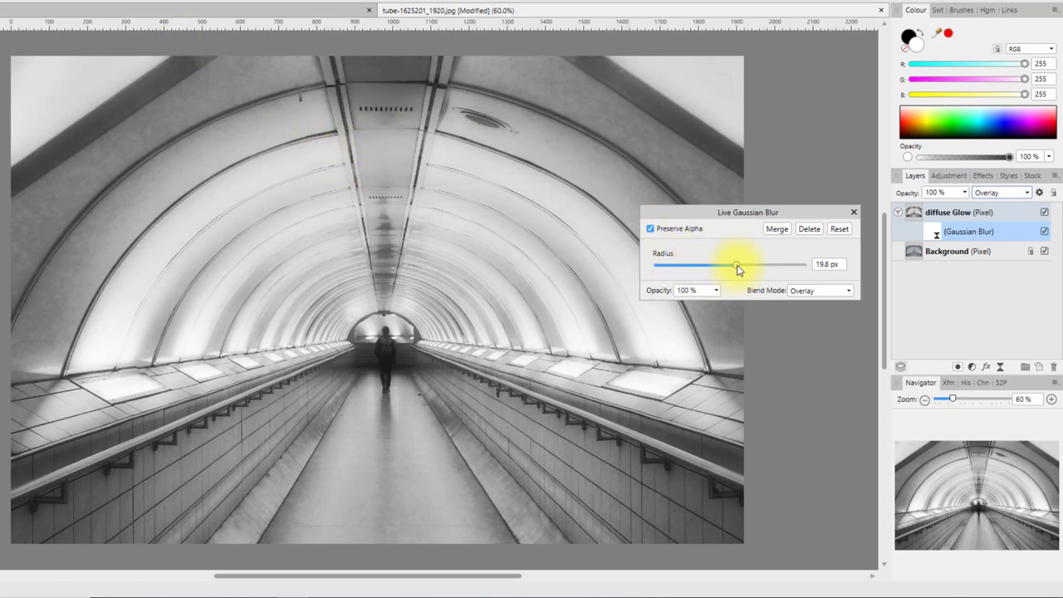
mouse_move(738, 269)
mouse_down()
mouse_move(706, 274)
mouse_move(725, 276)
mouse_up()
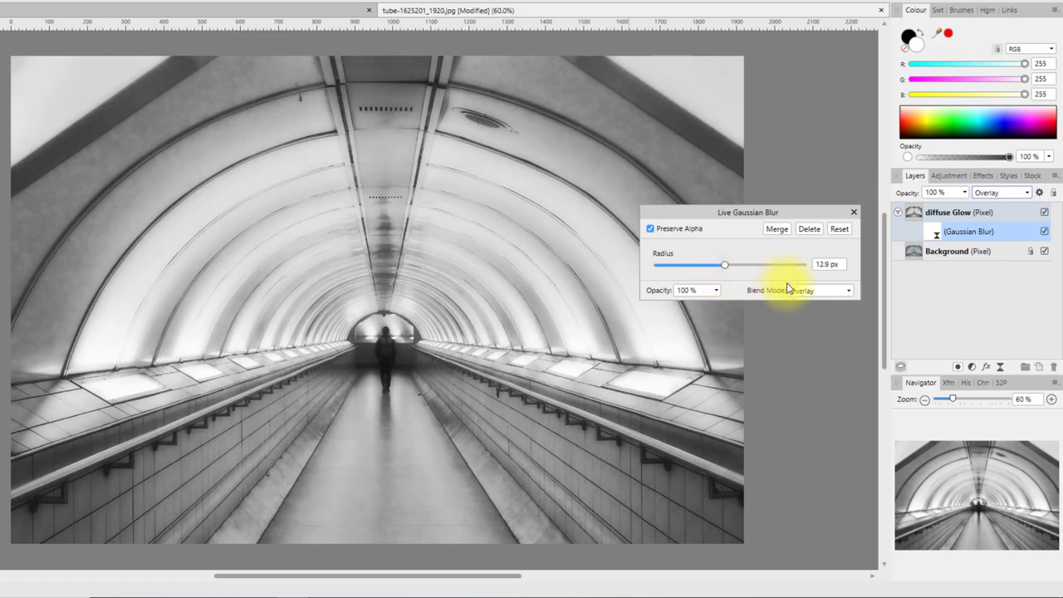
Step: Close the blur settings, collapse diffuse Glow, and toggle its visibility to compare, leaving it on
click(854, 213)
click(899, 214)
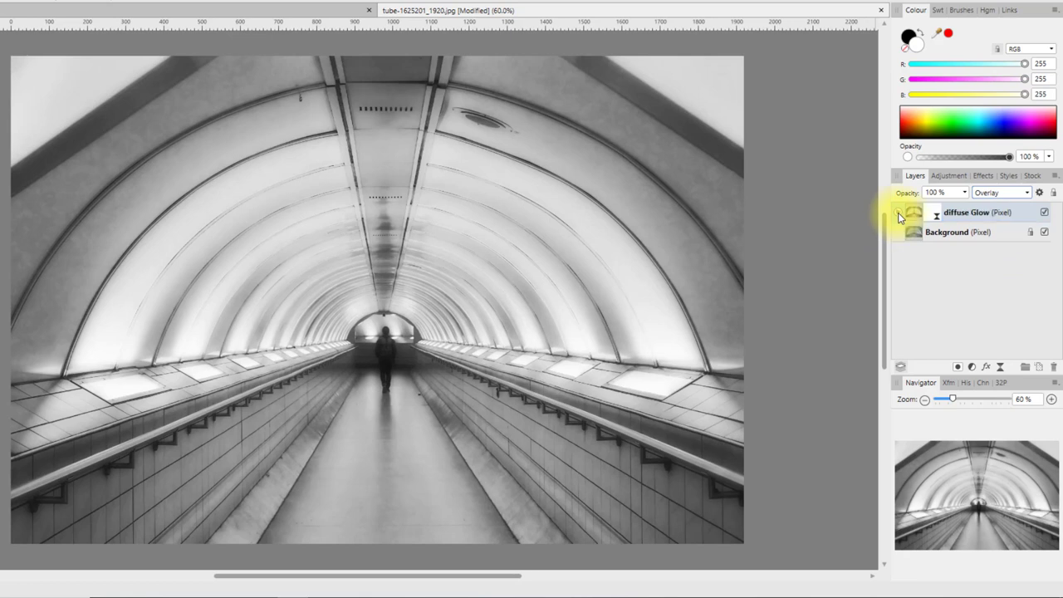
click(1044, 214)
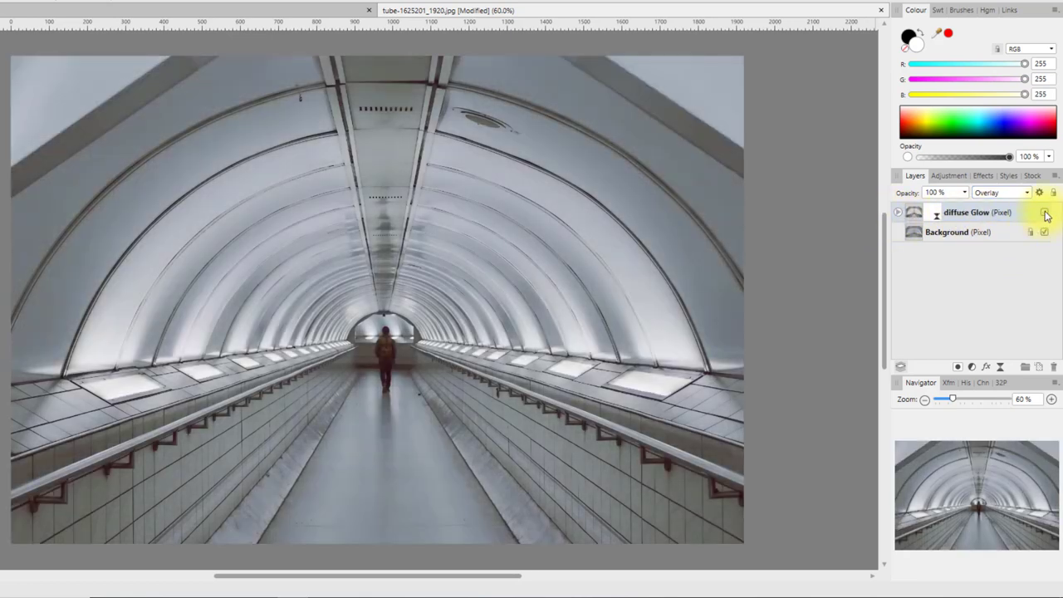
click(1045, 214)
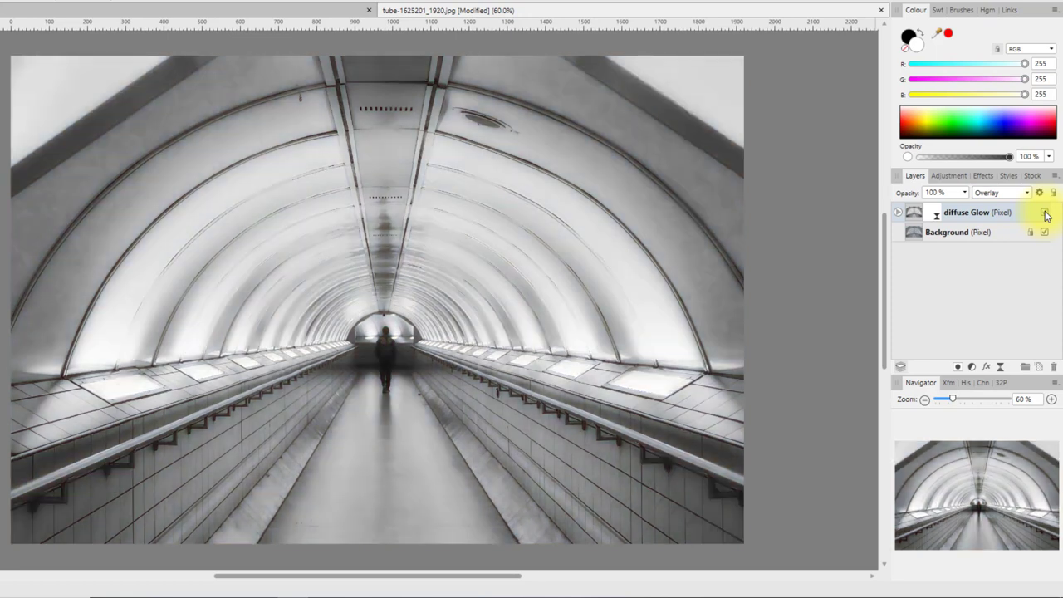
click(1045, 214)
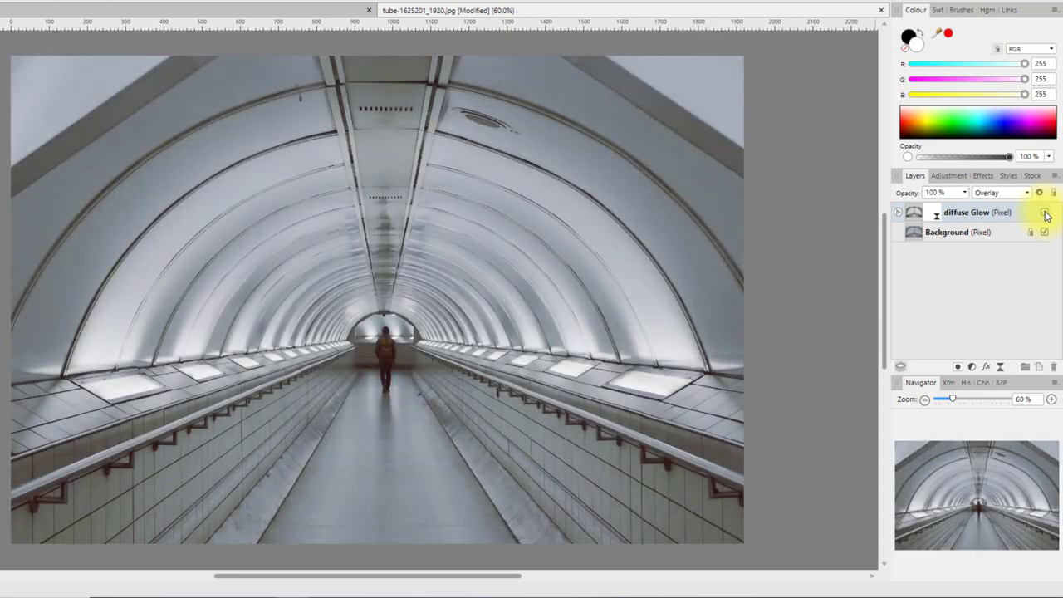
click(1045, 214)
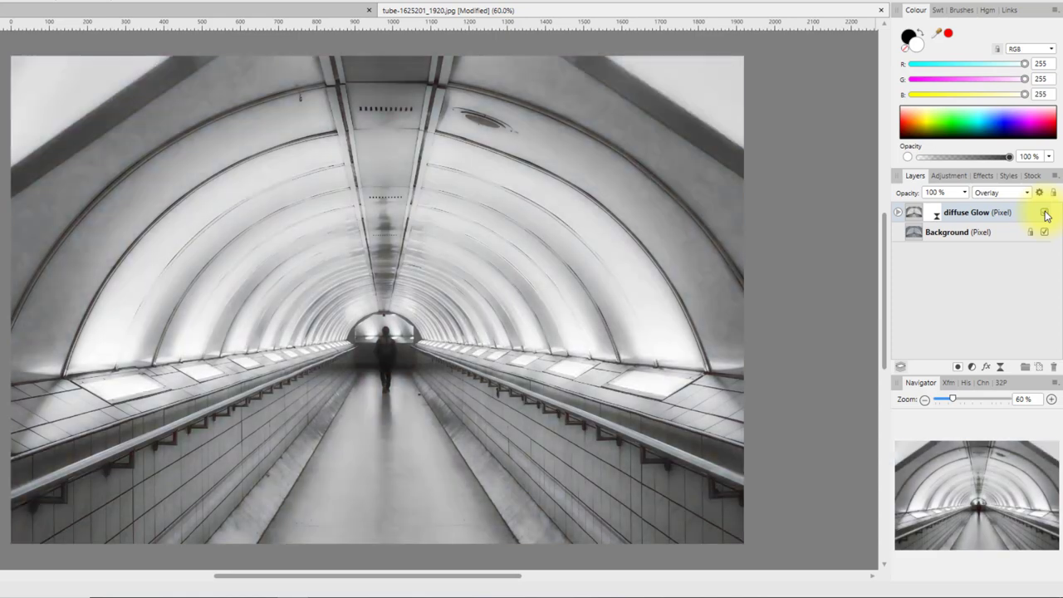
click(1045, 214)
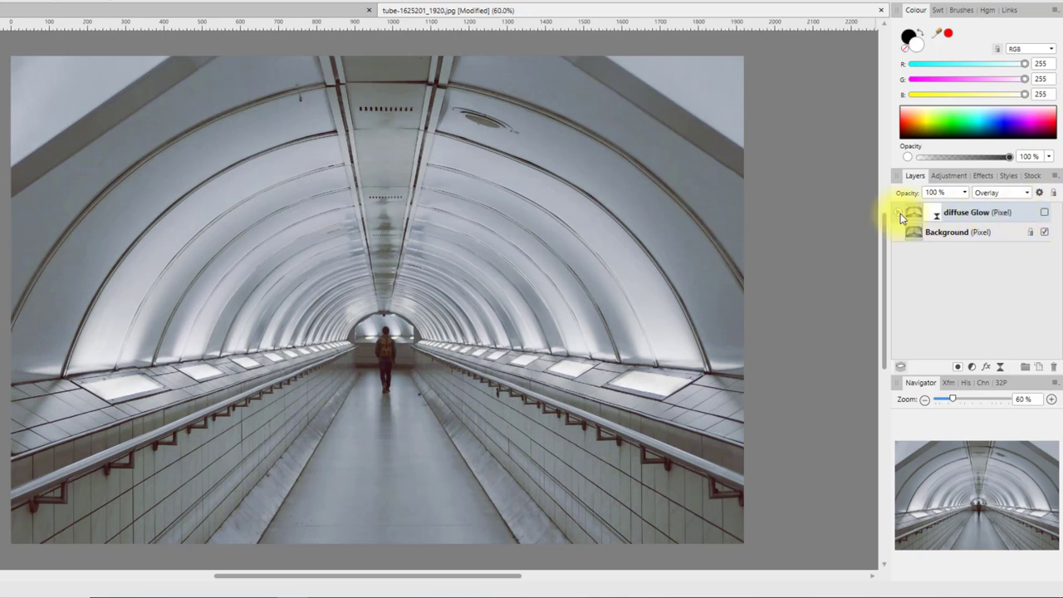
click(1045, 212)
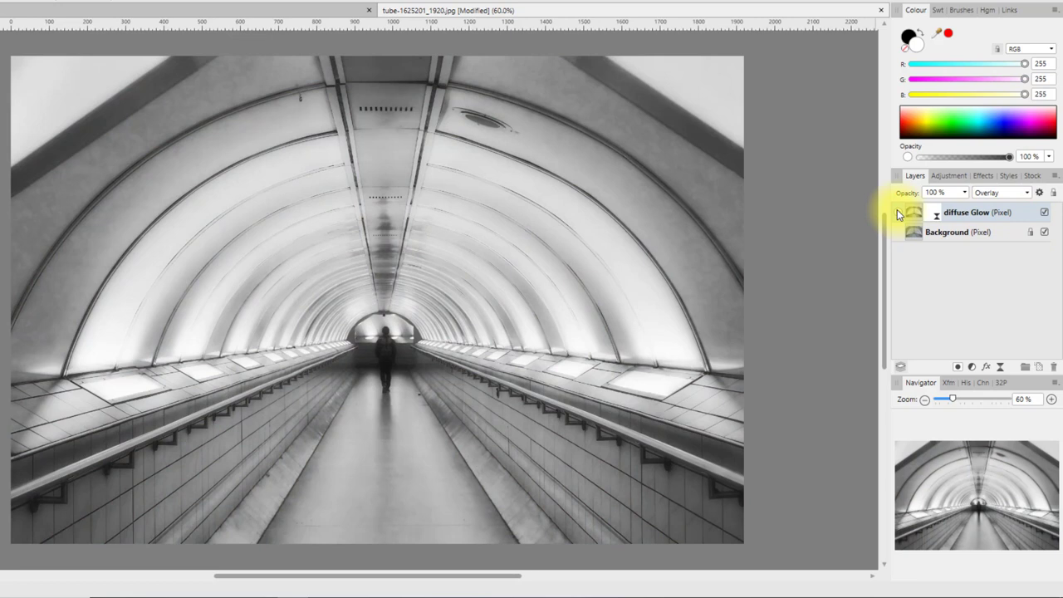
Step: Move diffuse Glow below Background, then duplicate Background as a copy named 'Lens Baby Effect'
drag(915, 209, 924, 261)
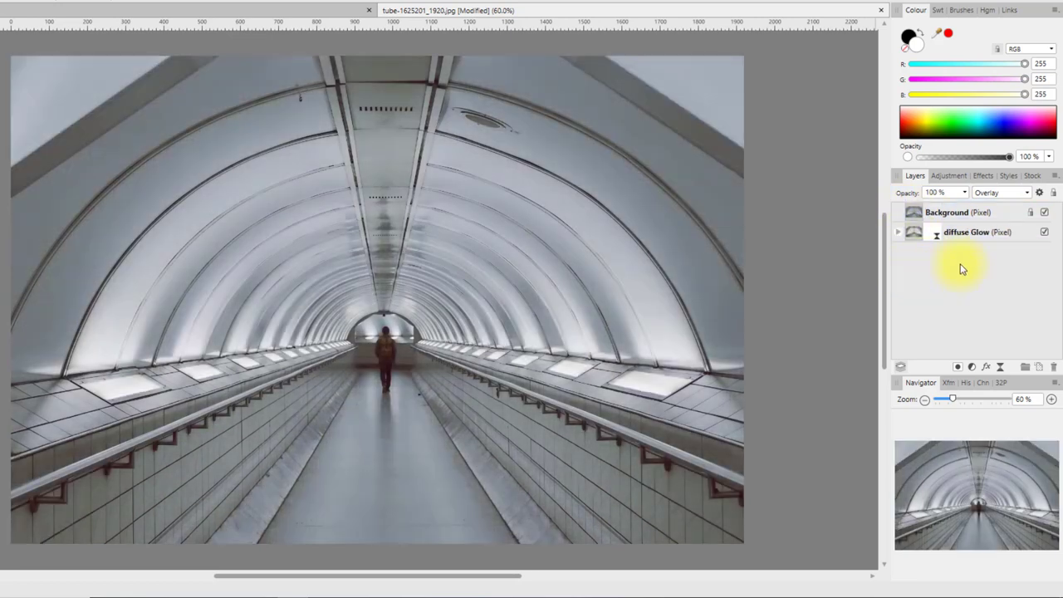
click(924, 213)
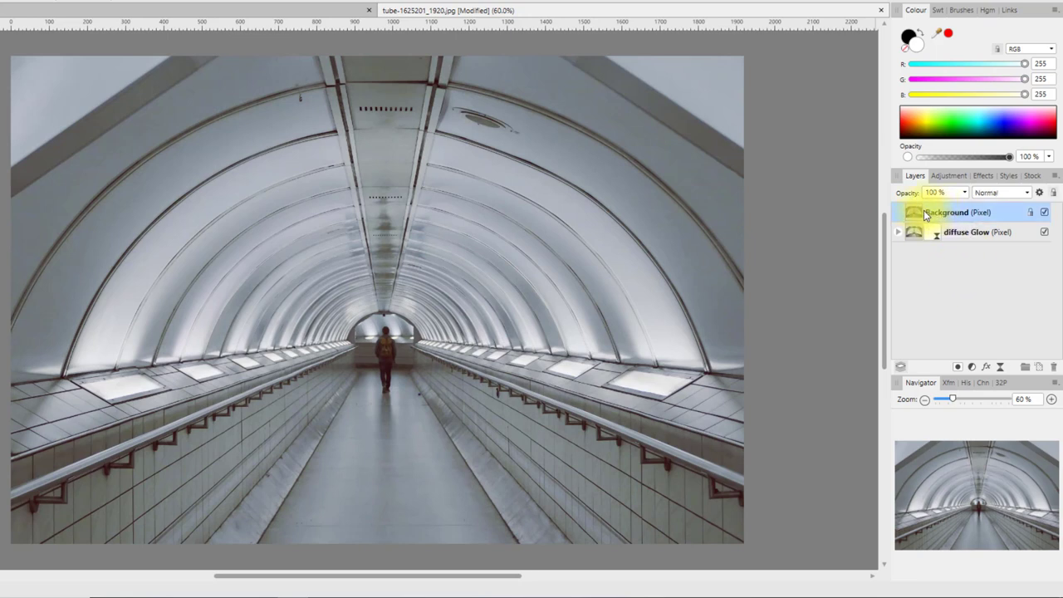
right_click(924, 213)
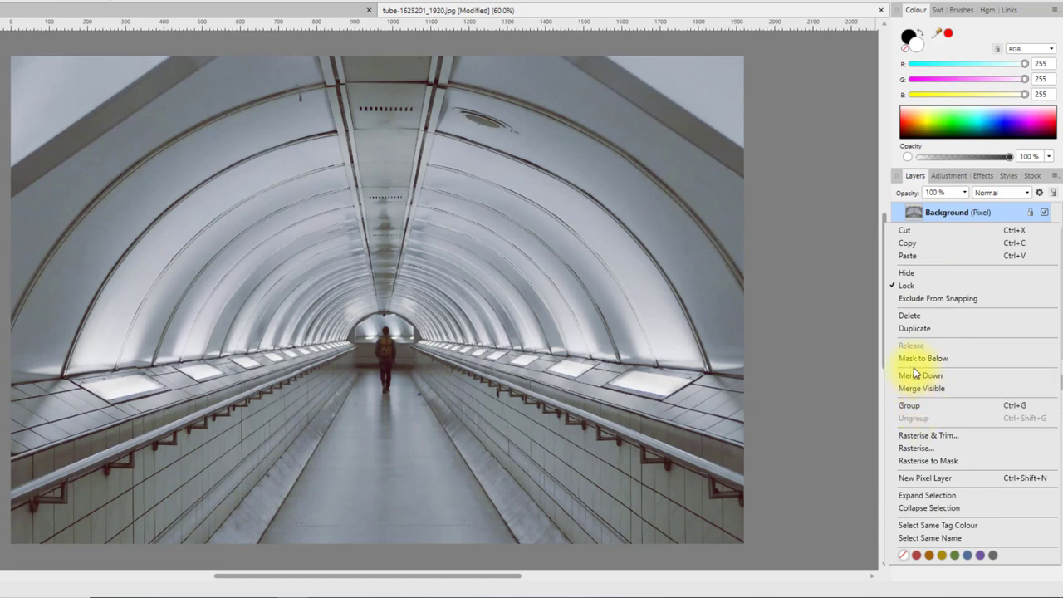
click(913, 328)
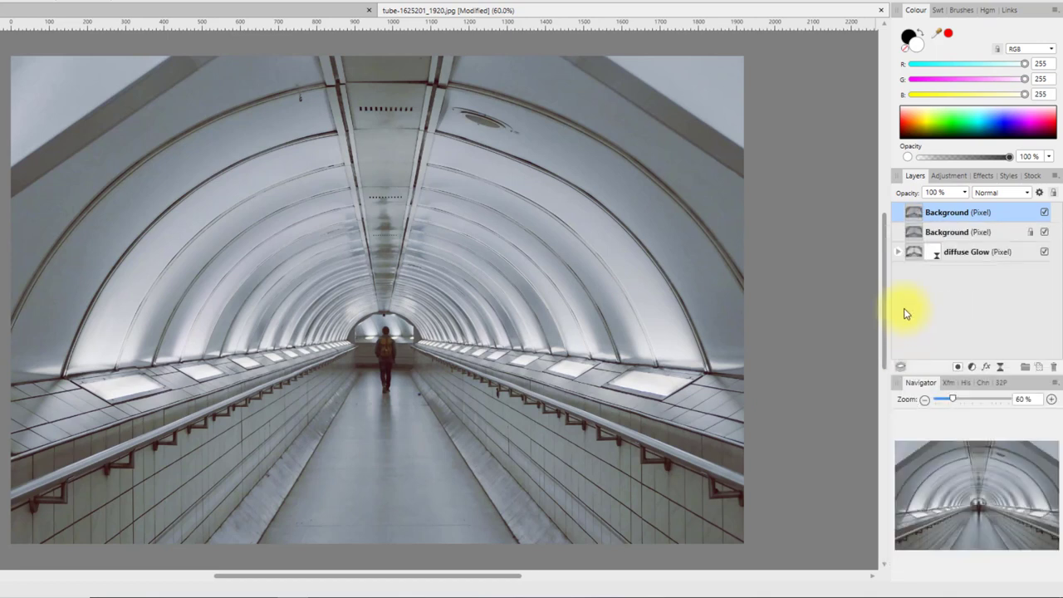
double_click(947, 214)
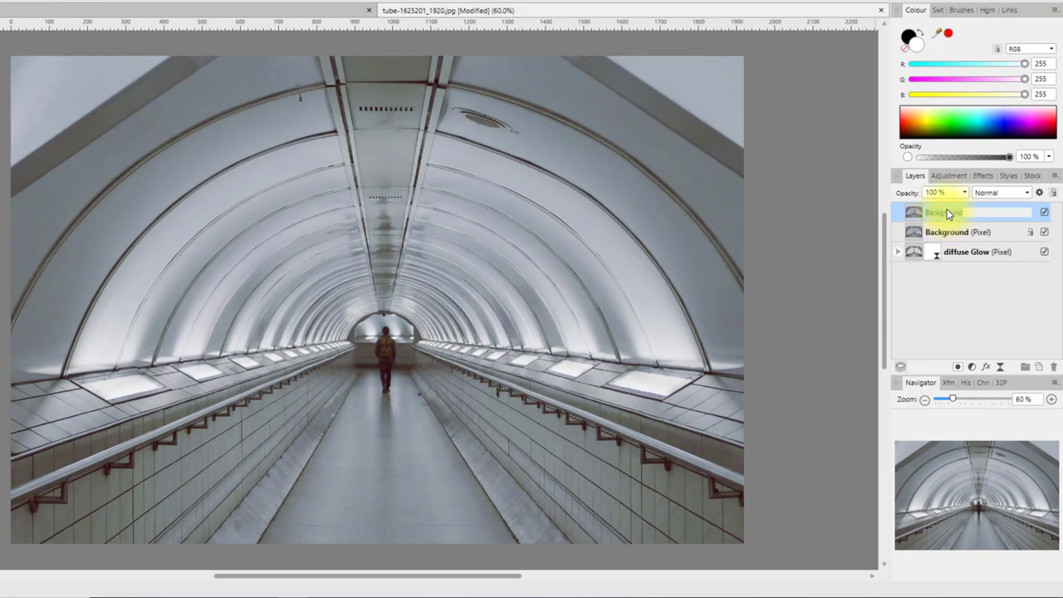
text(Lens Ba)
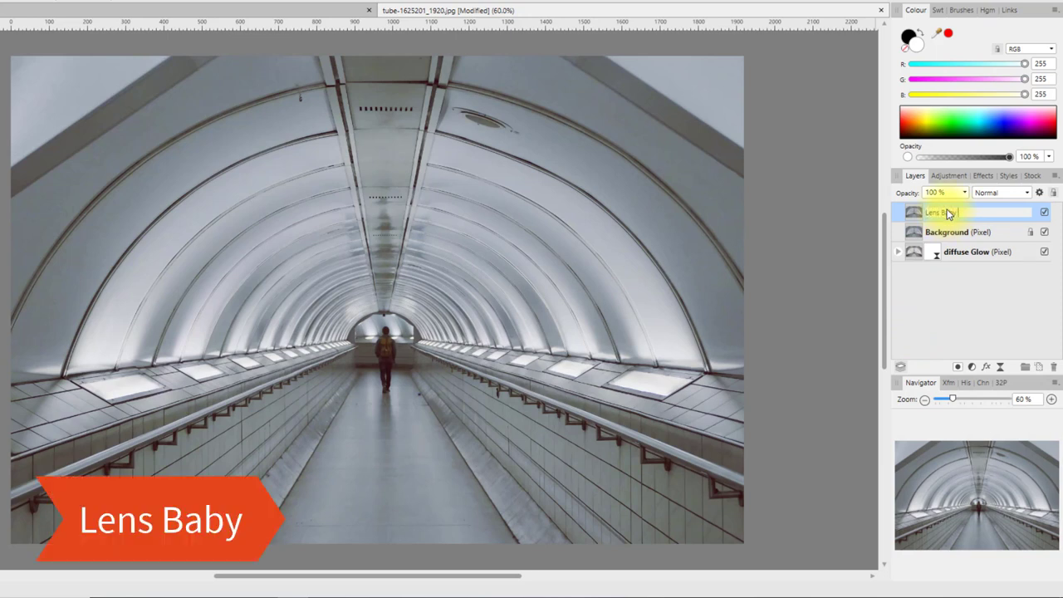
text(by Effect)
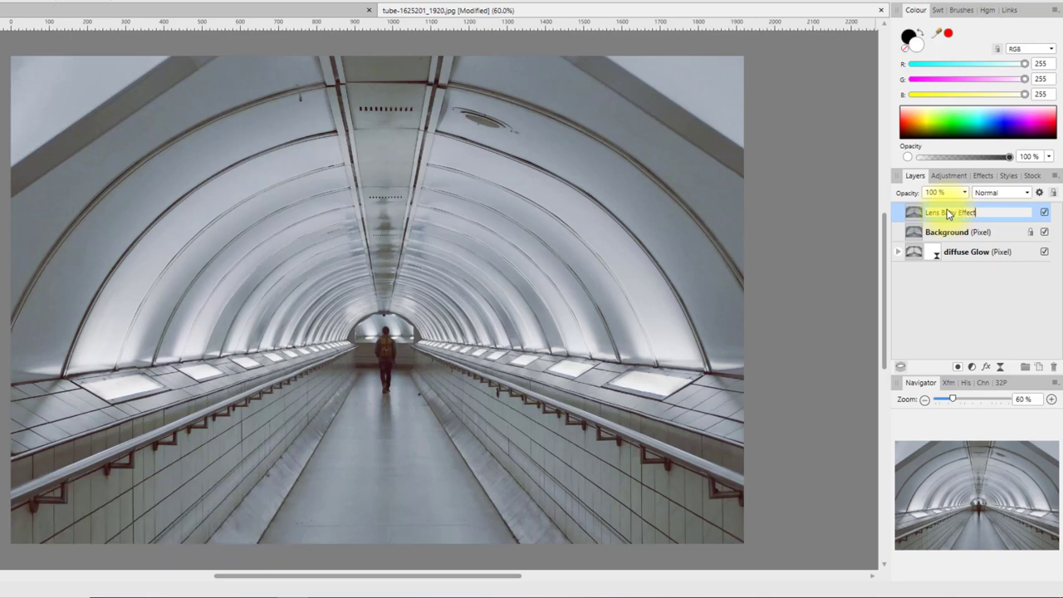
key(Return)
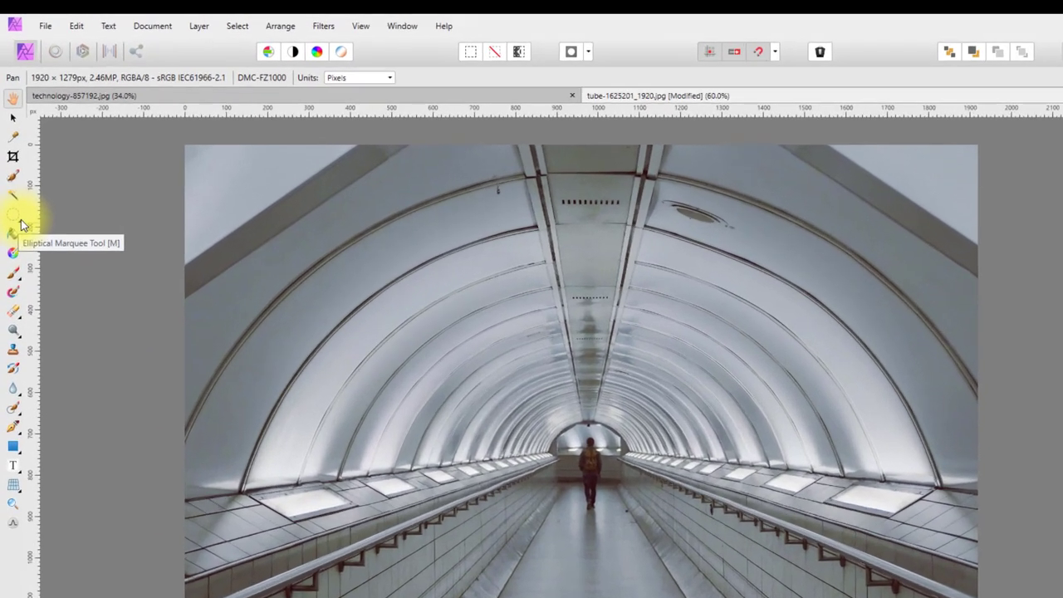
Step: Draw a near-circular elliptical marquee around the walking figure in the tunnel's centre
click(16, 180)
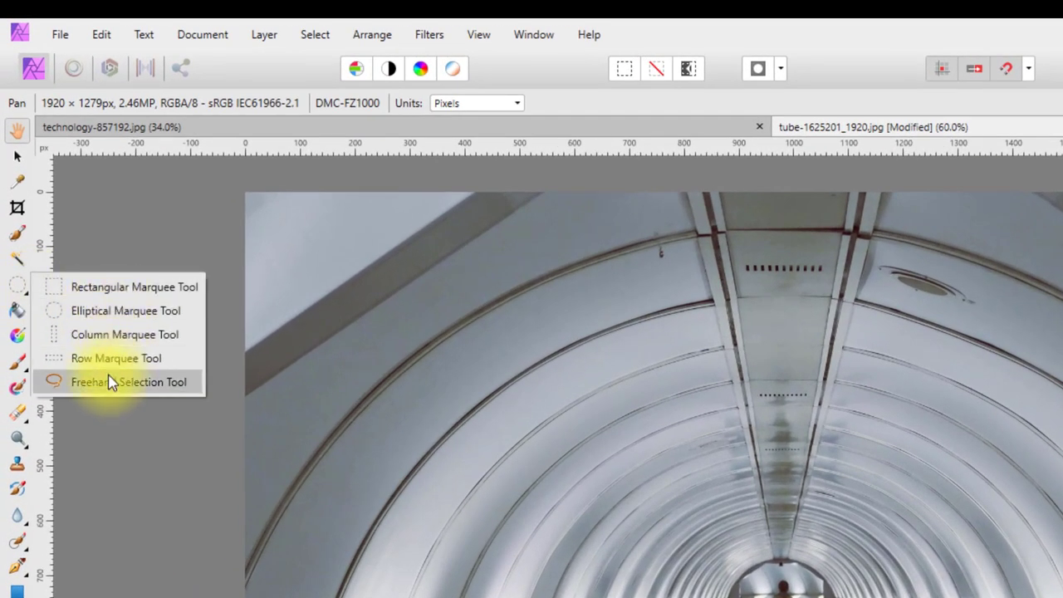
click(86, 309)
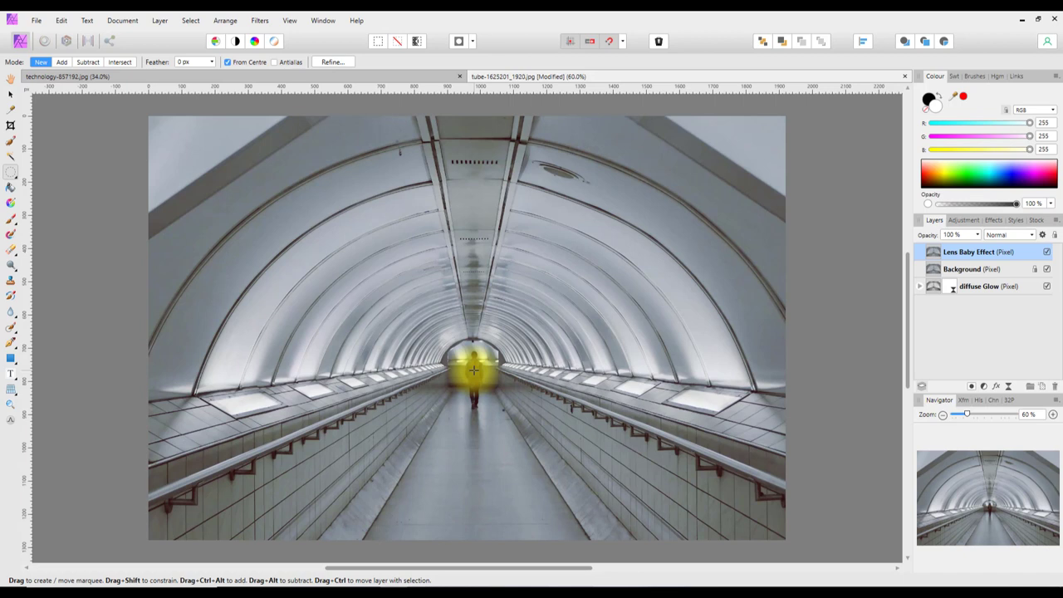
drag(474, 370, 607, 413)
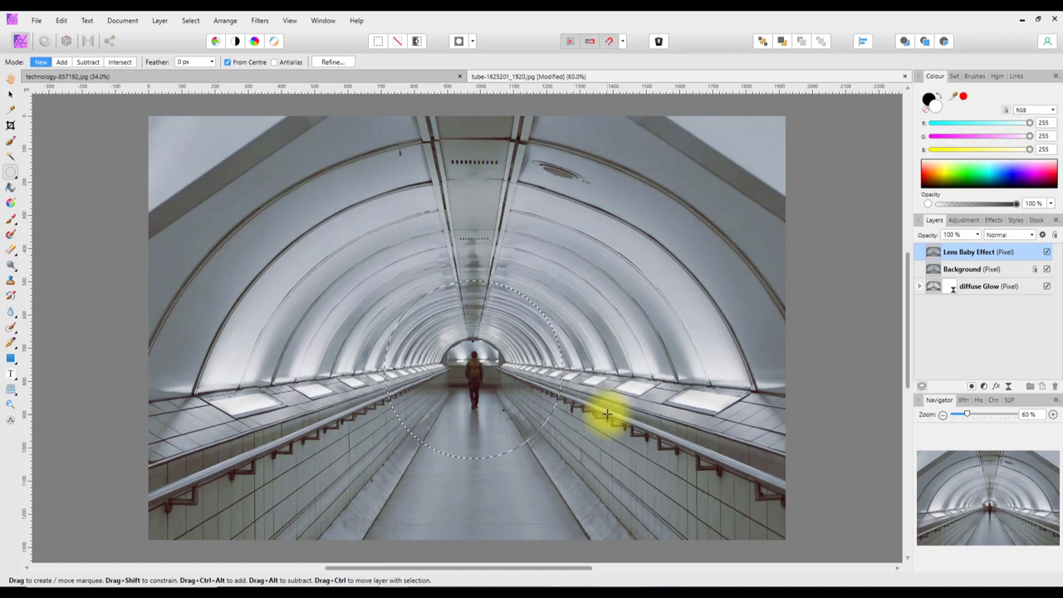
drag(607, 413, 579, 404)
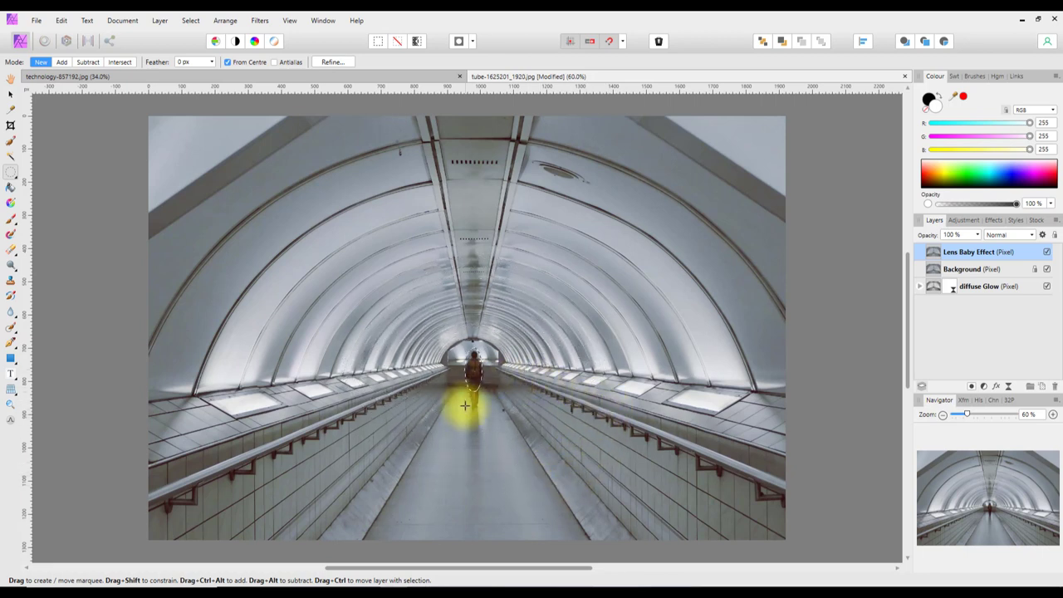
drag(465, 414, 579, 471)
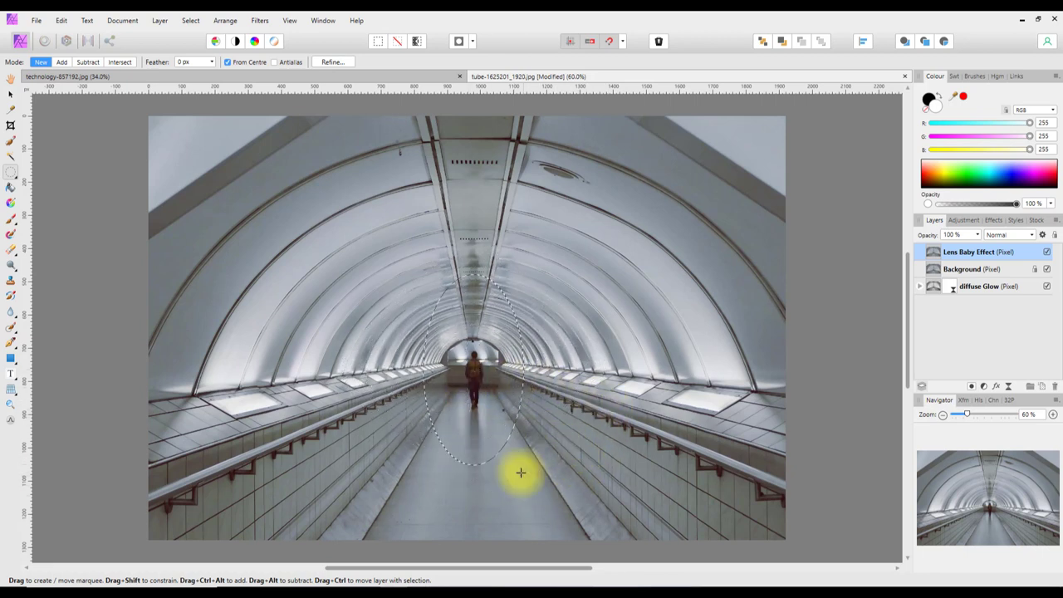
mouse_move(520, 482)
mouse_down()
mouse_move(576, 468)
mouse_move(575, 490)
mouse_move(541, 463)
mouse_up()
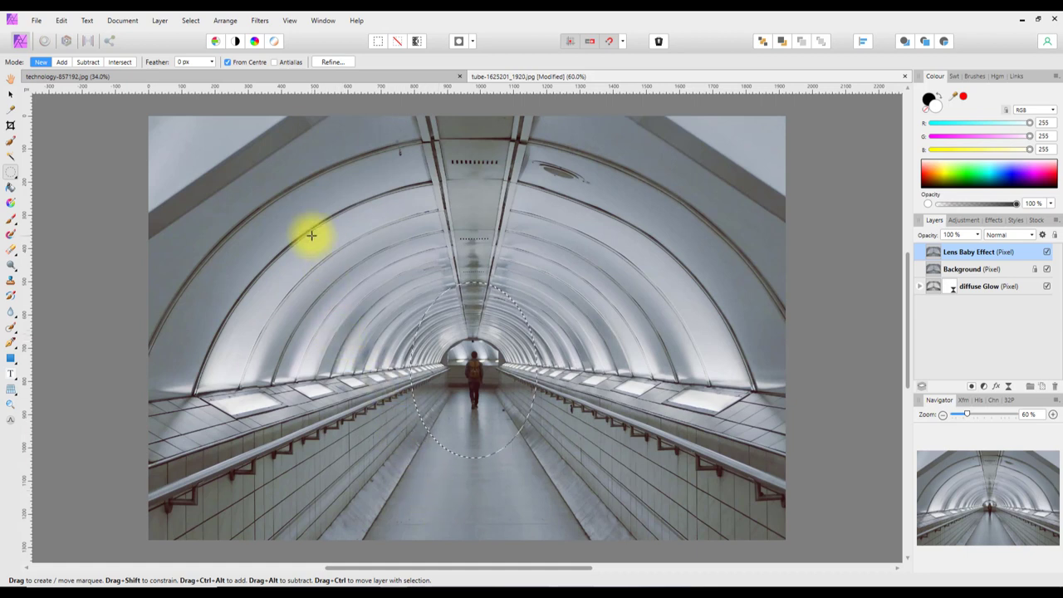
Step: Use the toolbar's Invert Selection button to select everything outside the ellipse
click(191, 21)
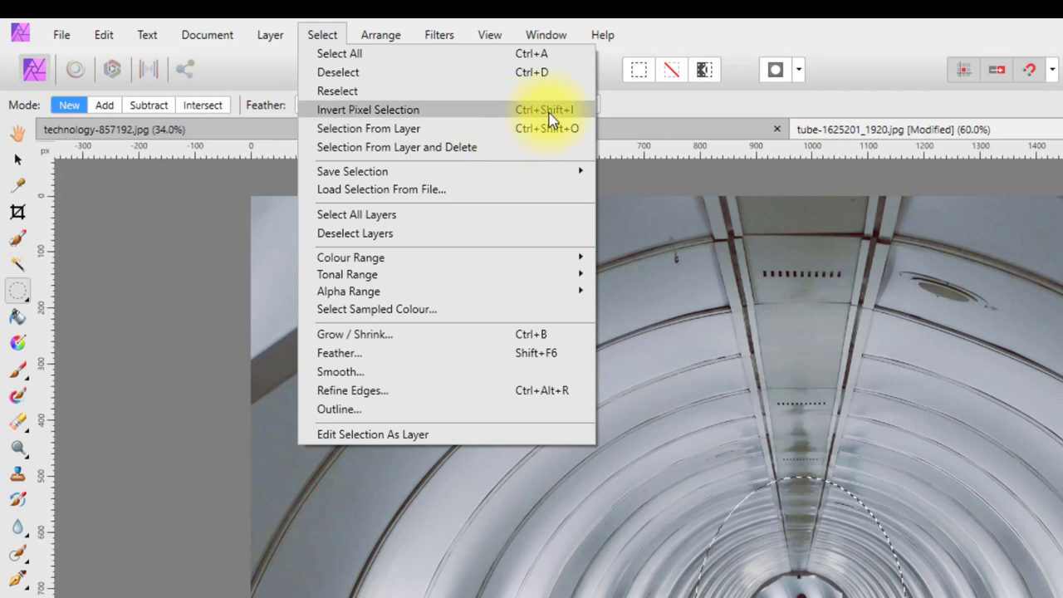
click(701, 32)
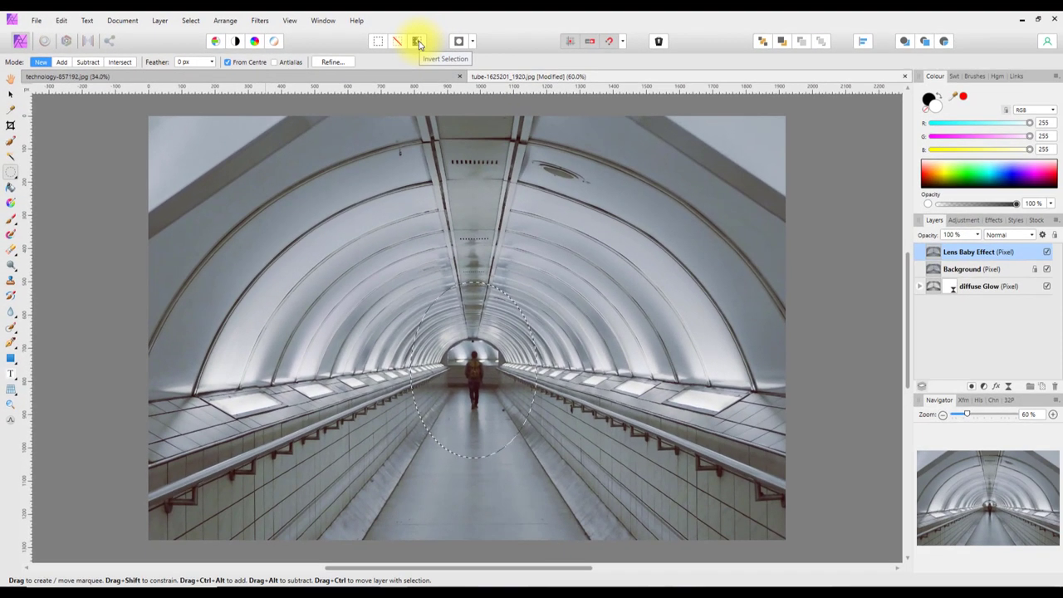
click(418, 42)
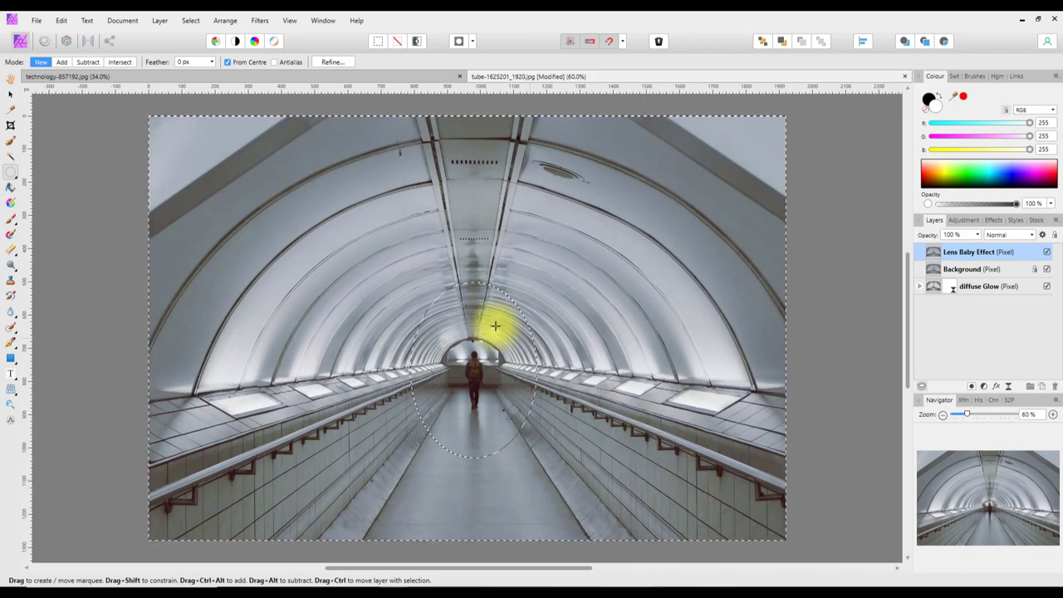
Step: In Refine Selection, raise the feather to 100 px and apply it as a selection
click(332, 64)
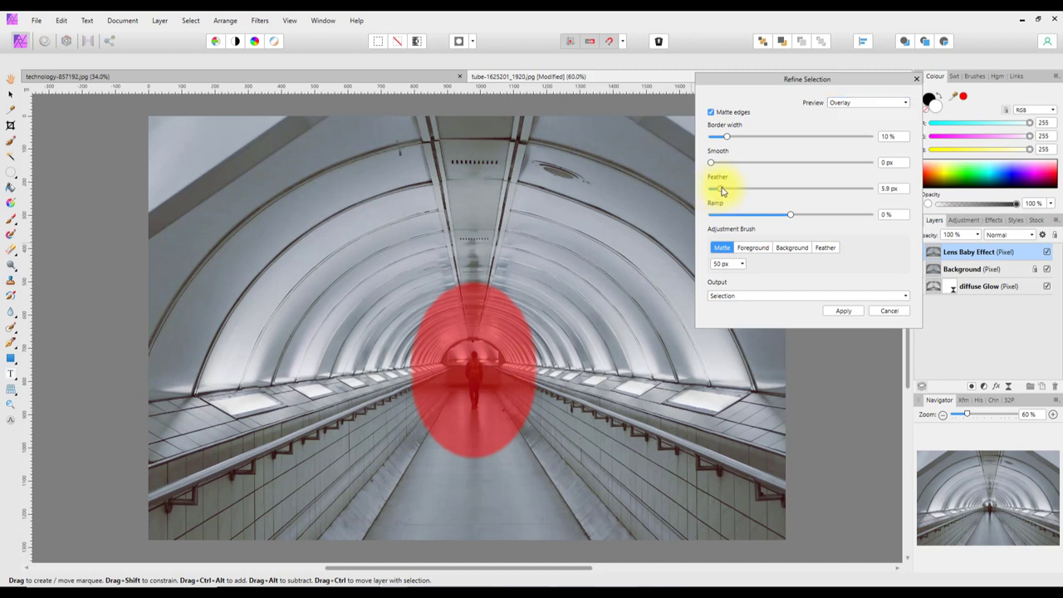
drag(788, 191, 784, 192)
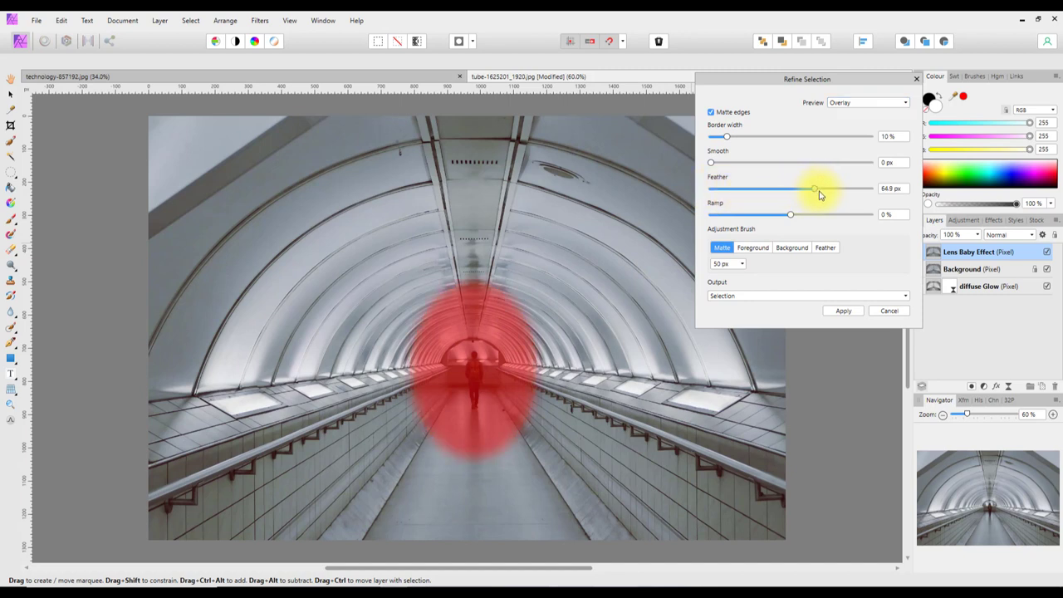
drag(821, 195, 827, 196)
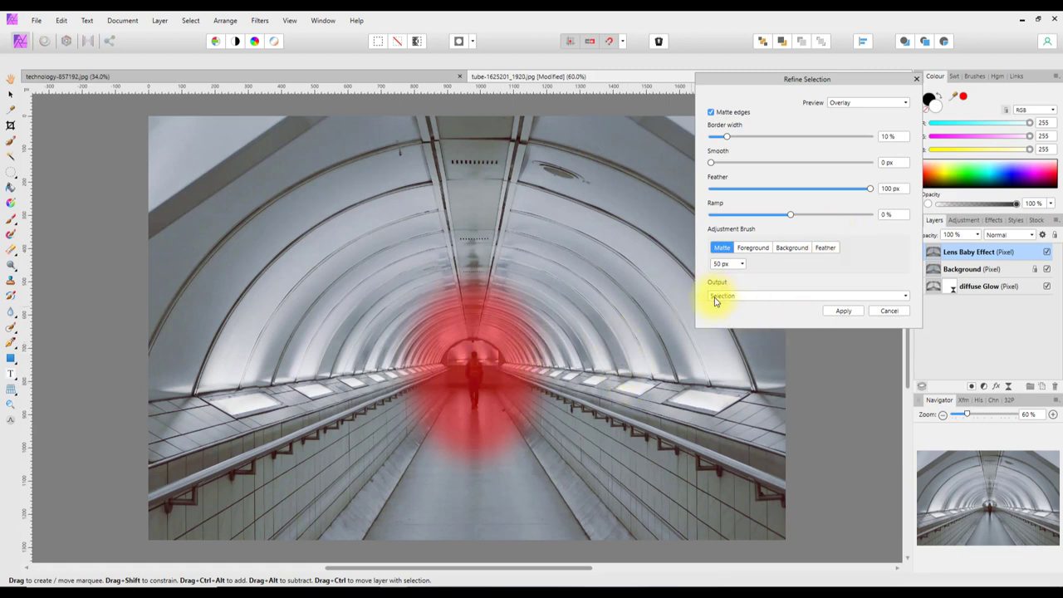
click(841, 311)
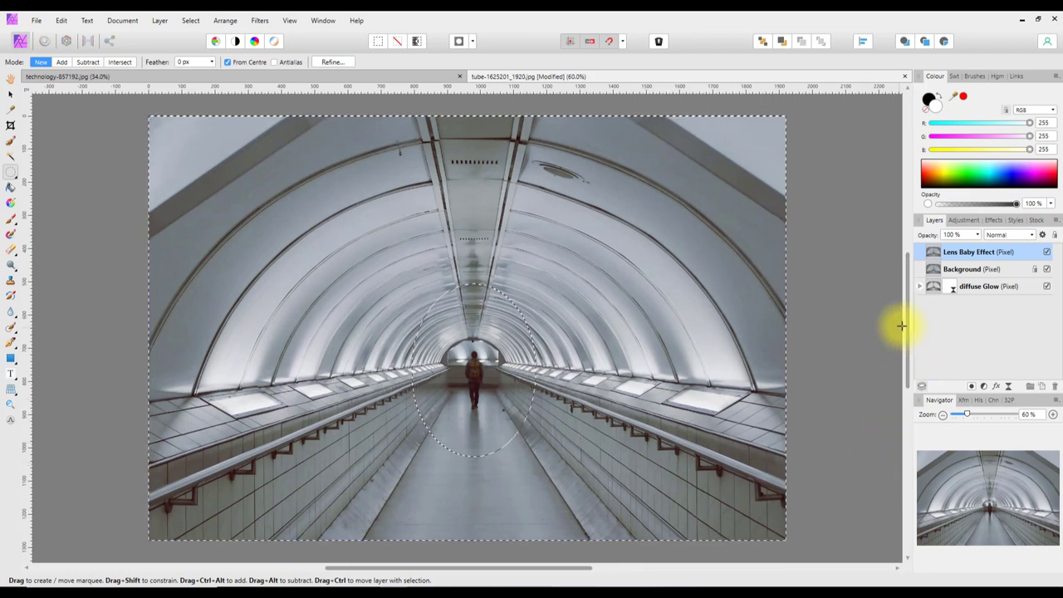
Step: Add a live Radial Blur of about 2° with Preserve Alpha to Lens Baby Effect, then deselect
click(1010, 389)
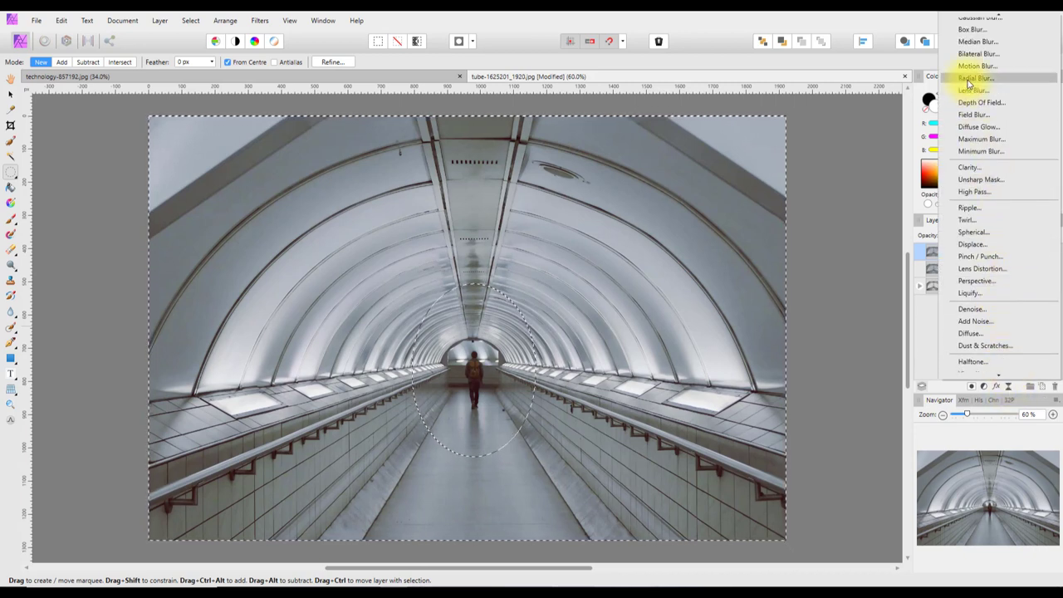
click(970, 79)
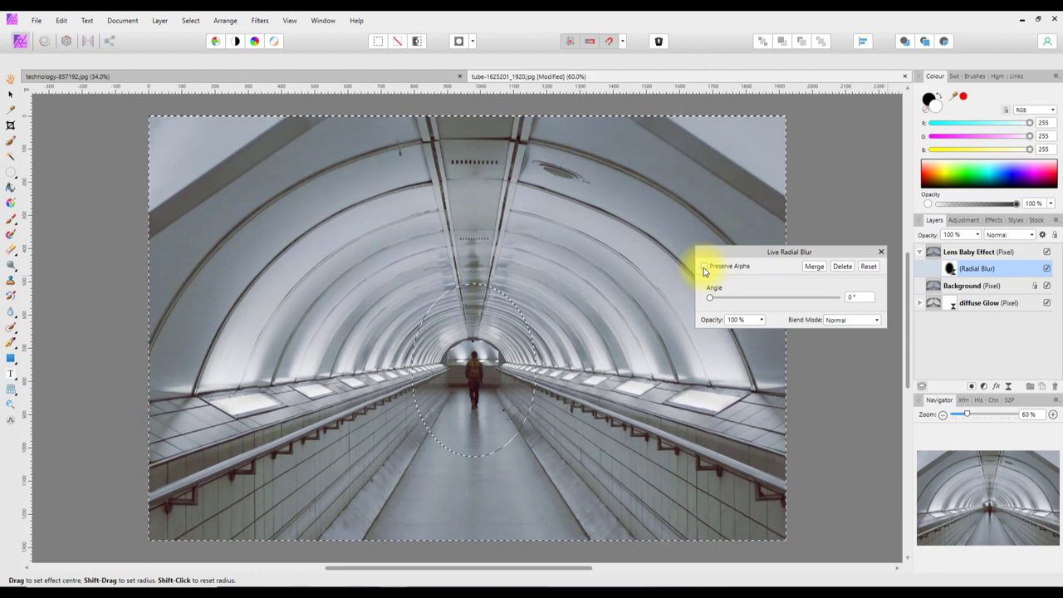
click(703, 266)
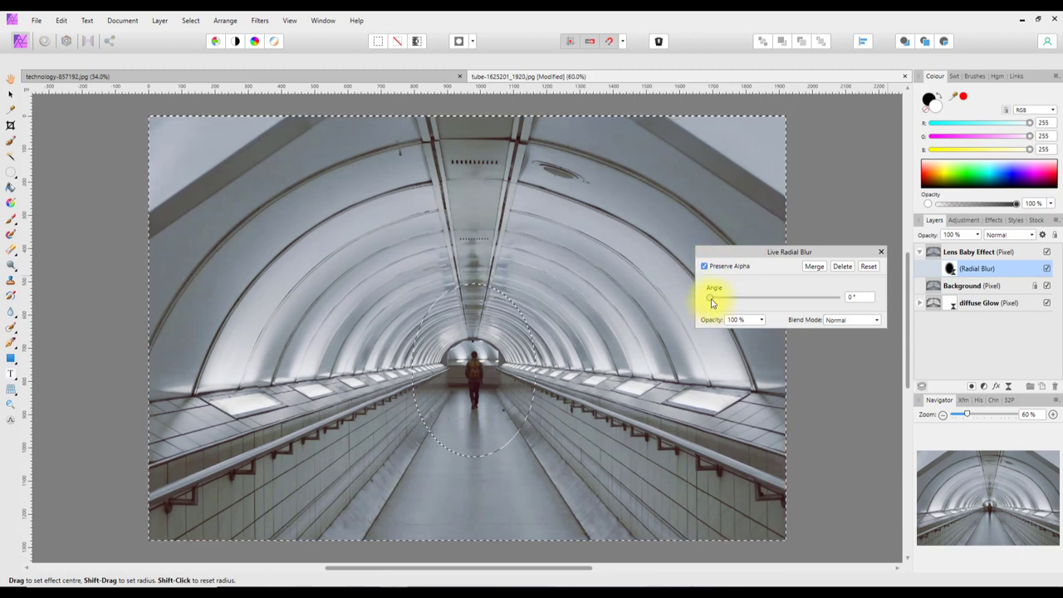
drag(711, 301, 719, 302)
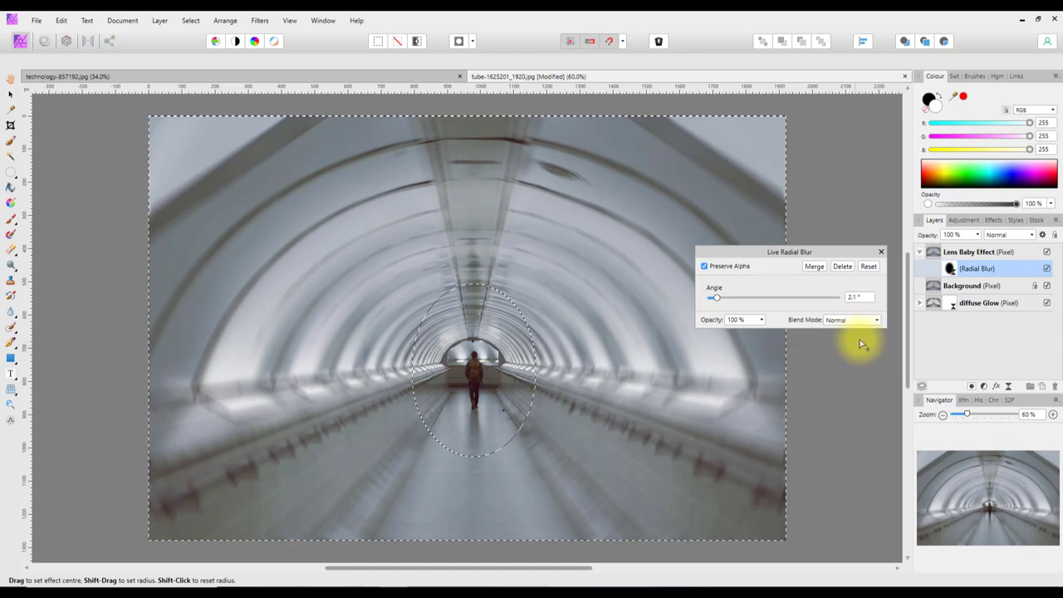
click(882, 253)
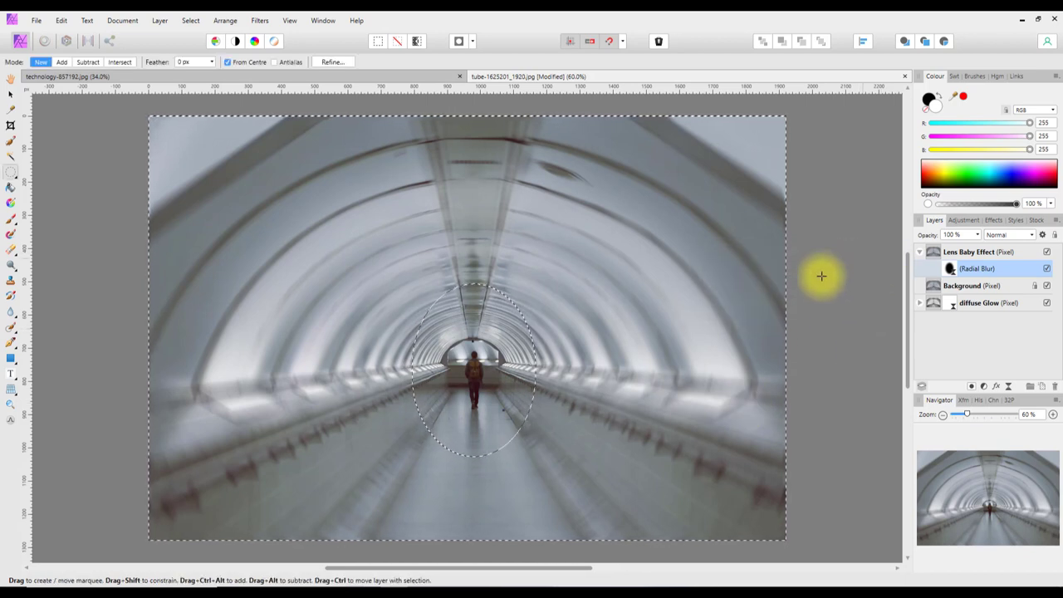
click(397, 43)
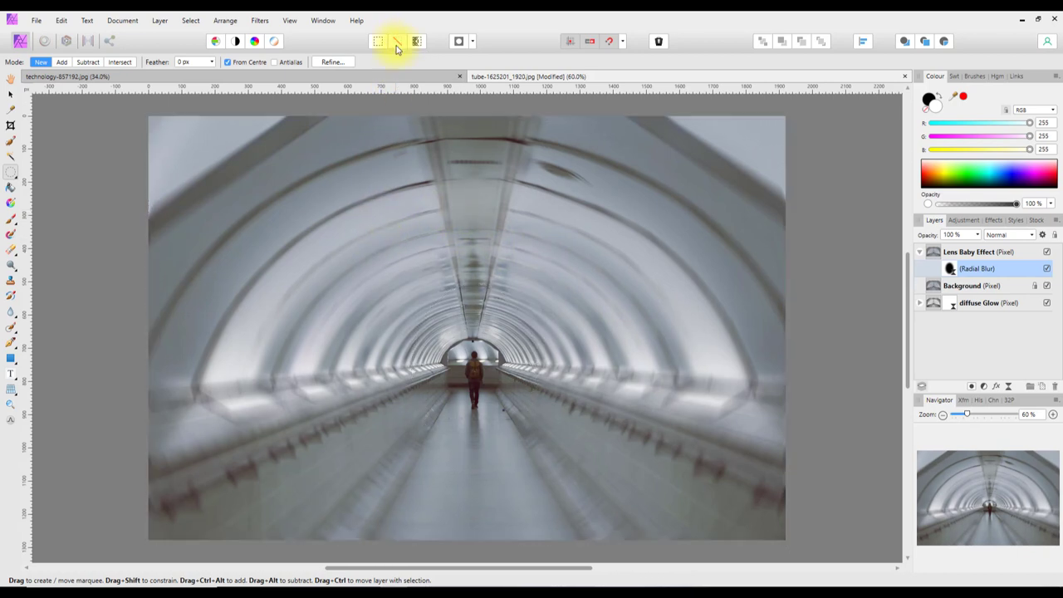
click(951, 269)
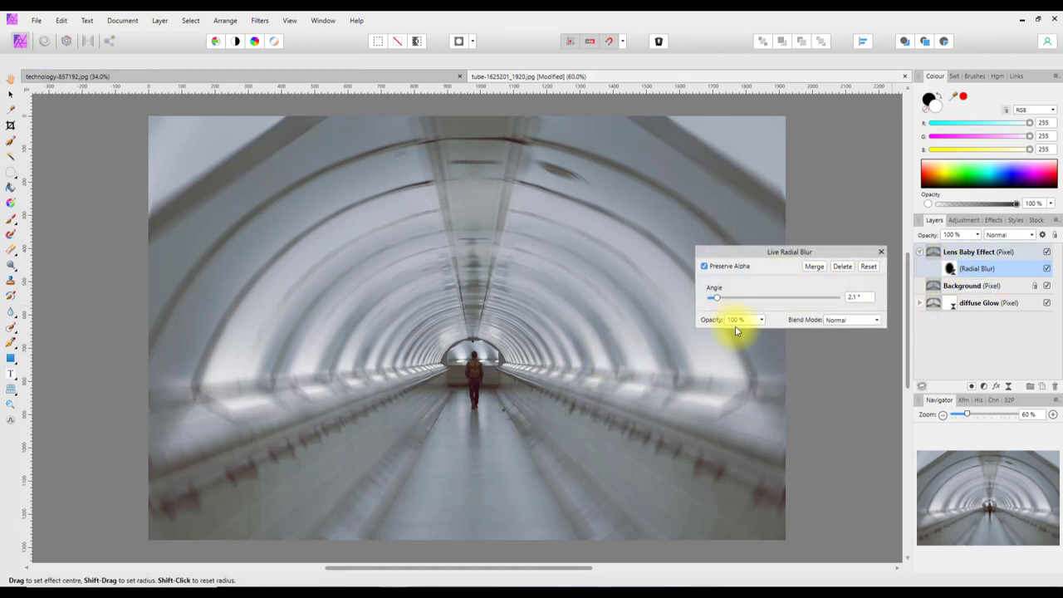
click(882, 254)
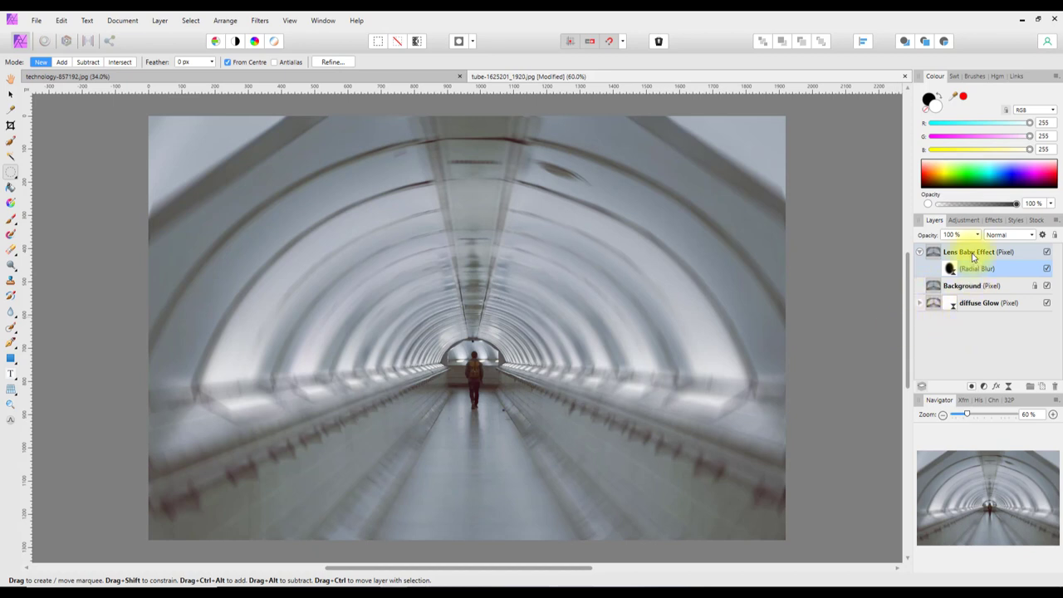
Step: Add a Black & White adjustment and tune how red tones convert to grey
click(984, 387)
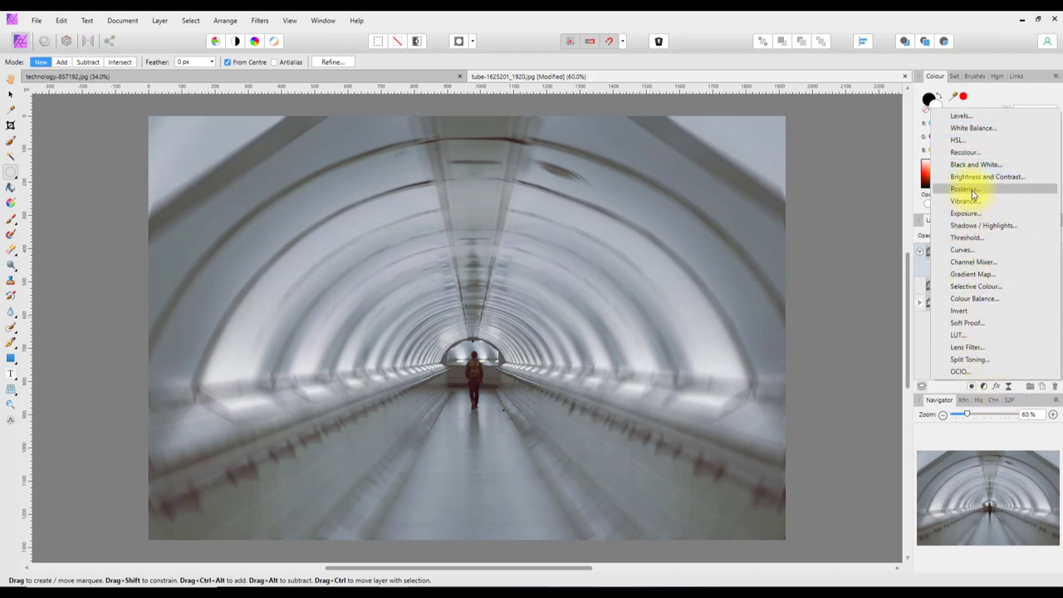
click(970, 167)
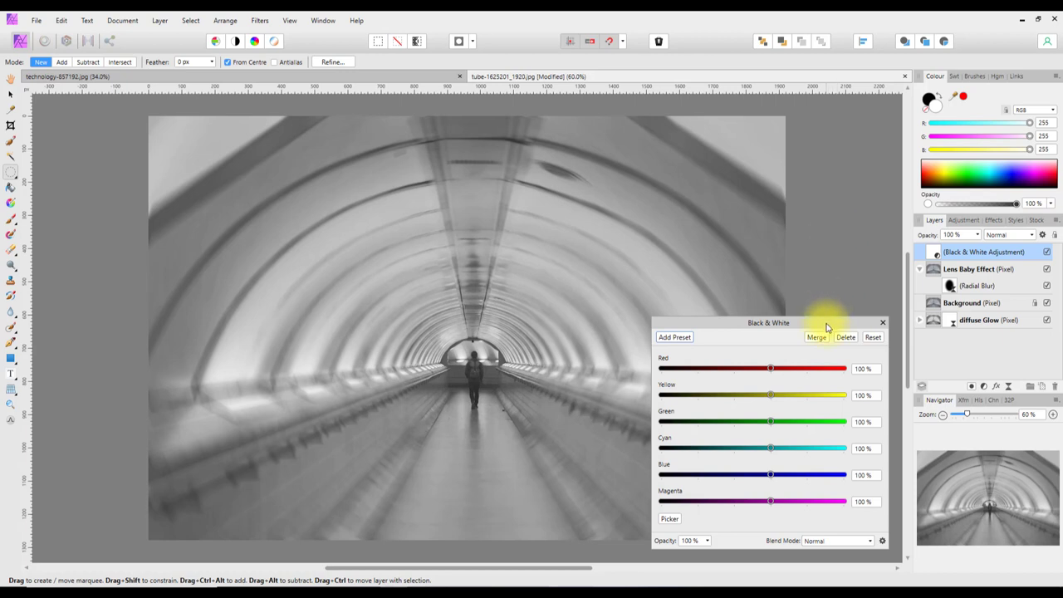
drag(823, 324, 829, 193)
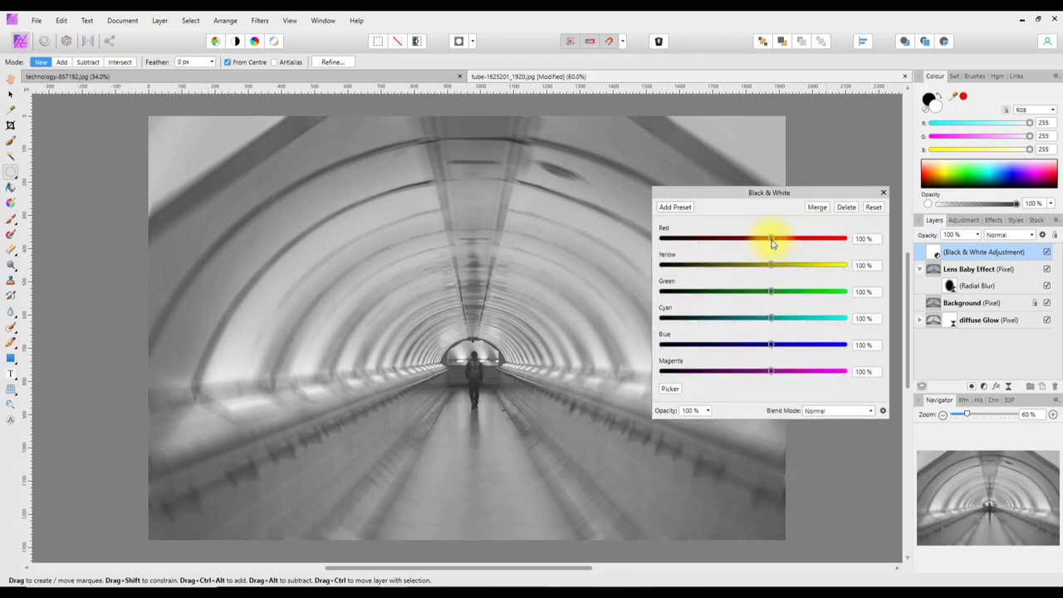
drag(773, 241, 735, 359)
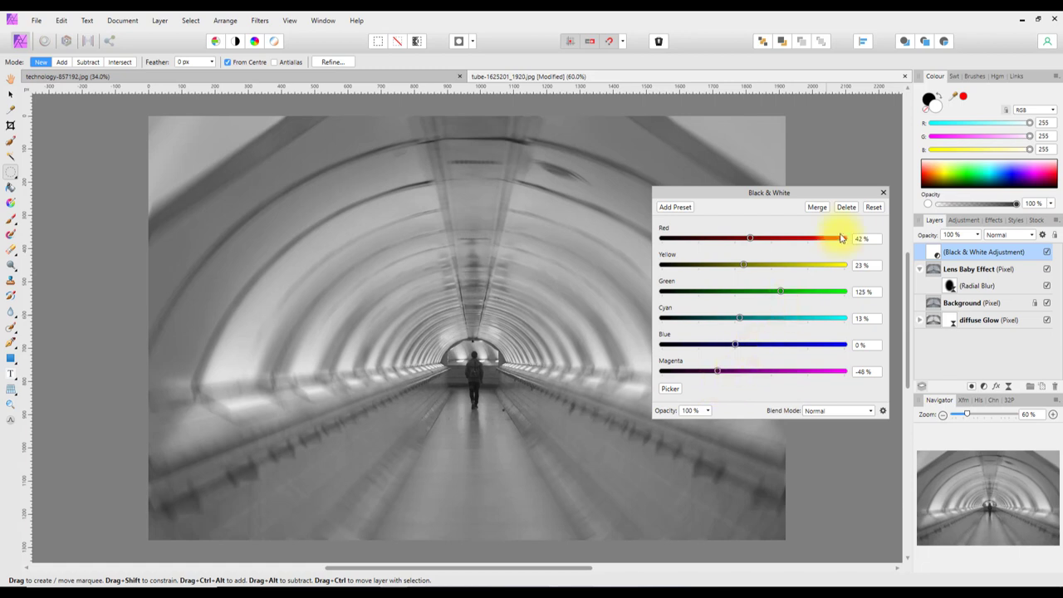
click(883, 193)
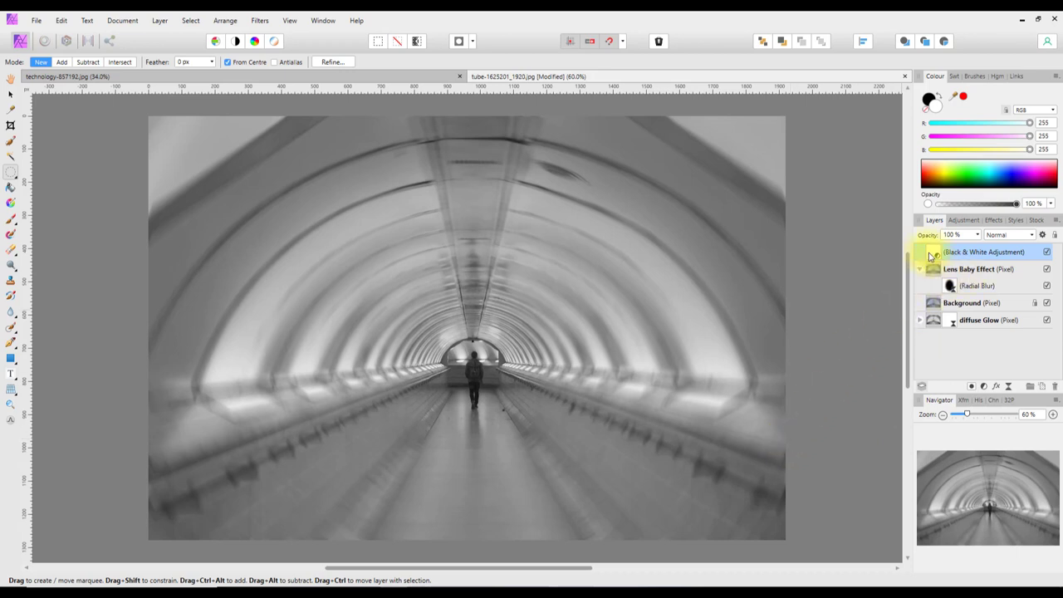
Step: Move the Black & White adjustment into the Lens Baby Effect group and toggle it to compare
drag(934, 254, 949, 285)
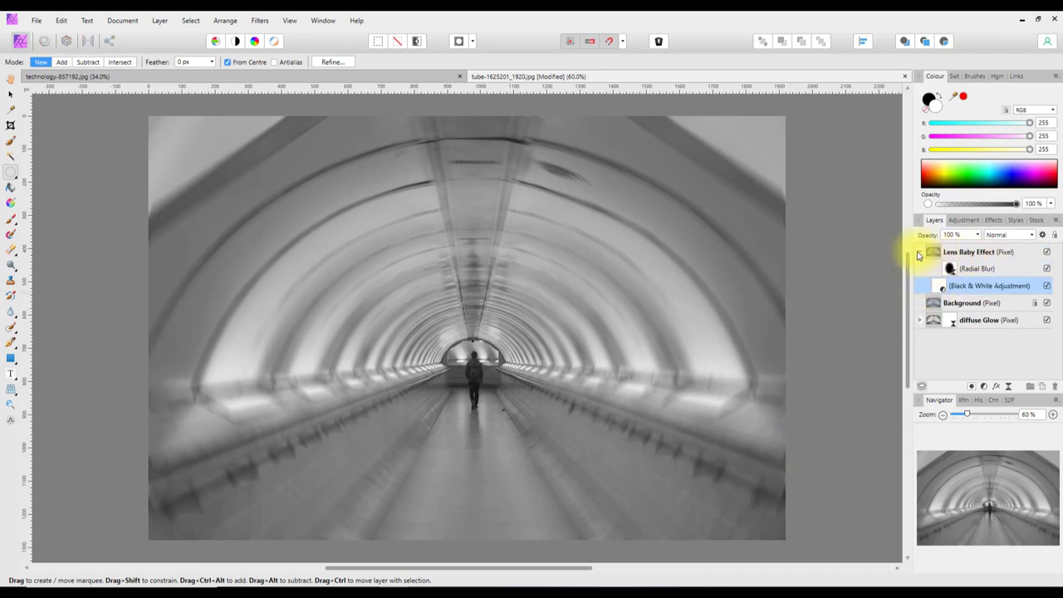
click(920, 251)
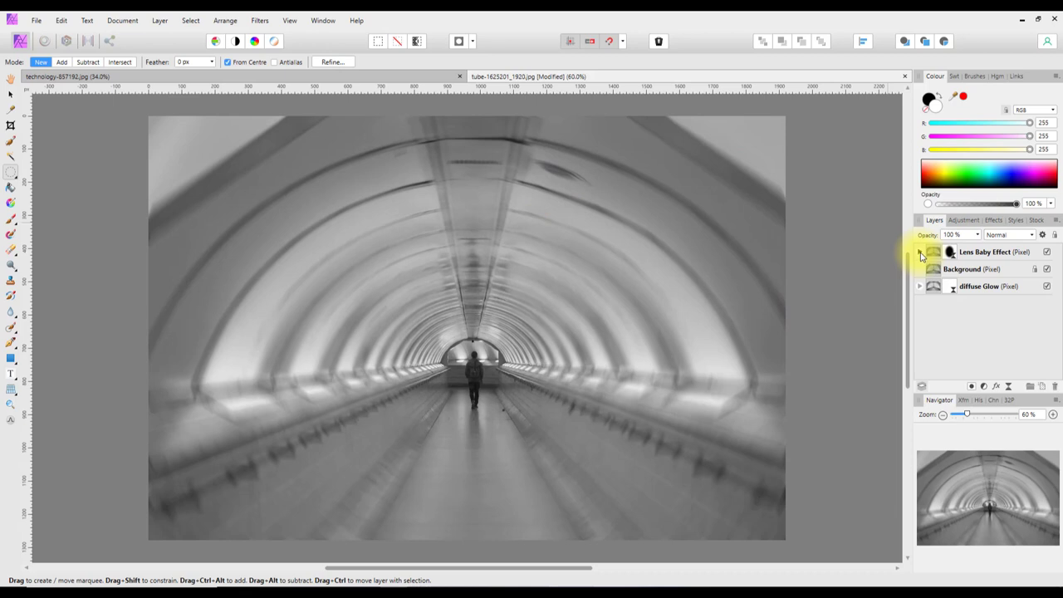
click(920, 253)
click(1048, 286)
click(1048, 287)
click(919, 253)
click(920, 253)
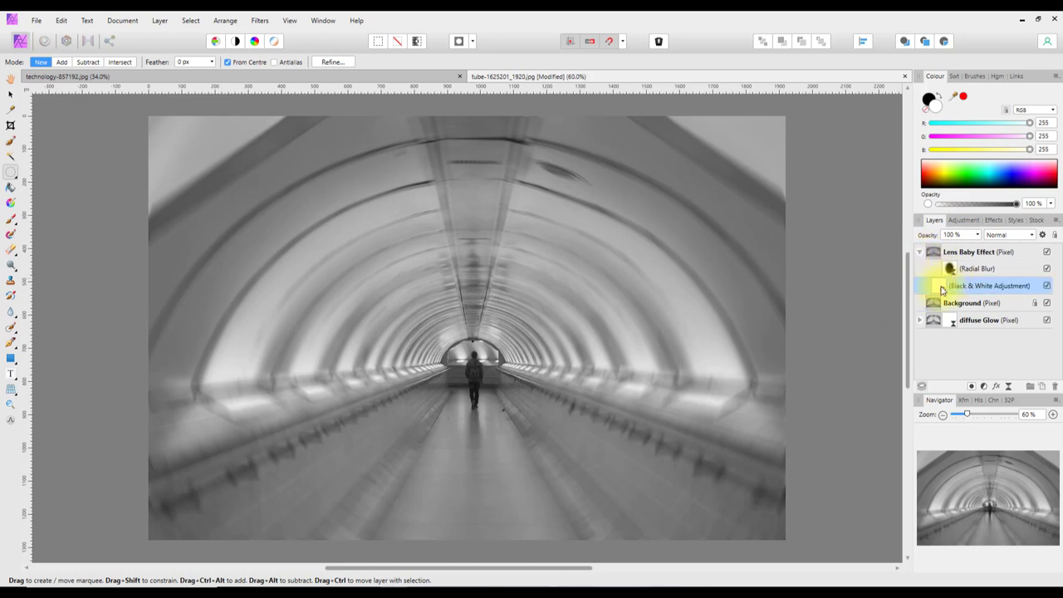
Step: Add a Levels adjustment with black level 9% and white level 97%
click(986, 387)
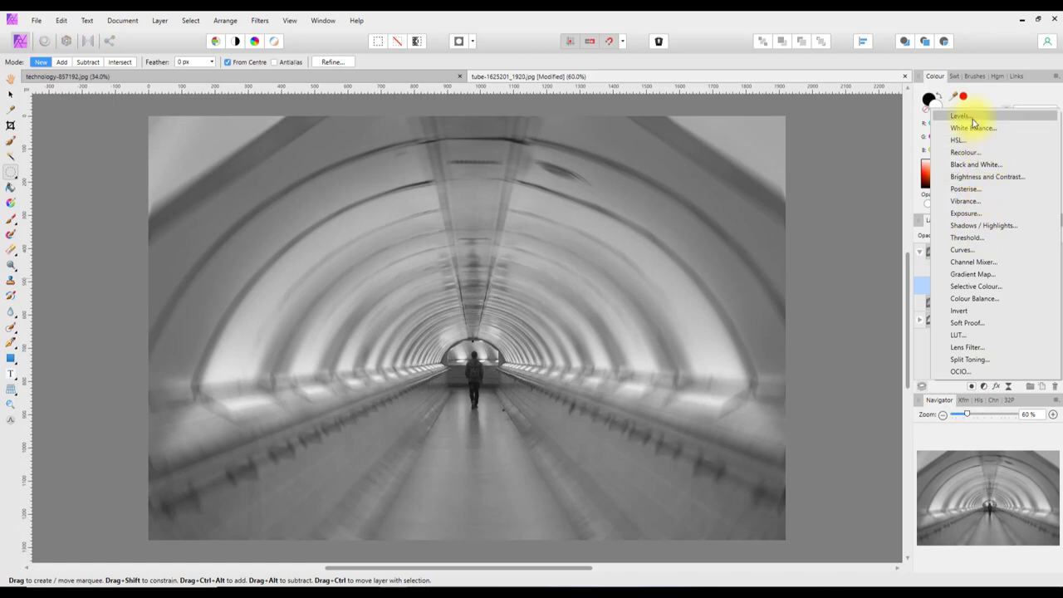
click(970, 117)
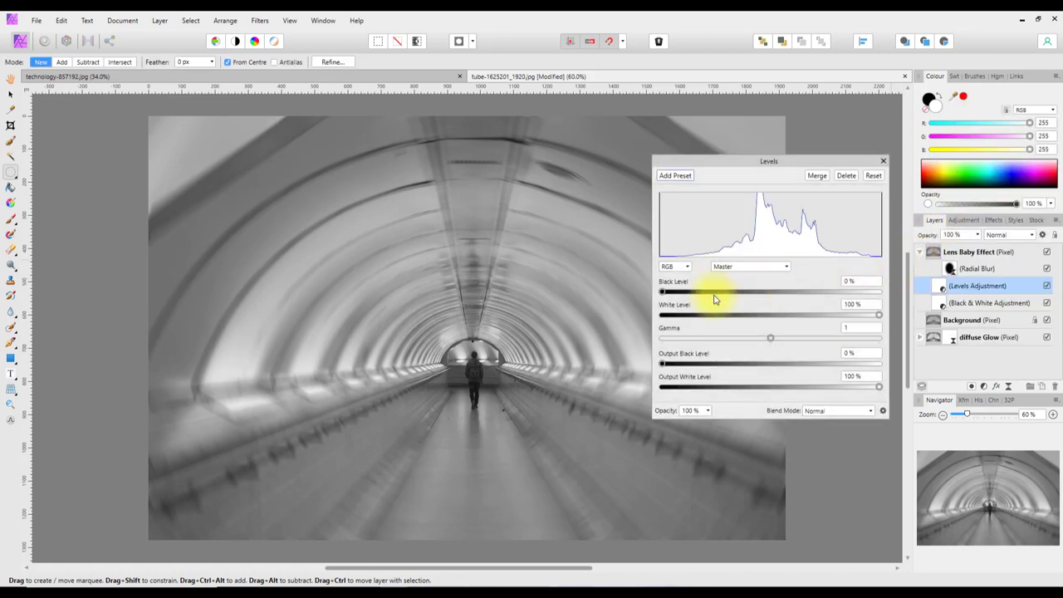
drag(667, 297, 682, 296)
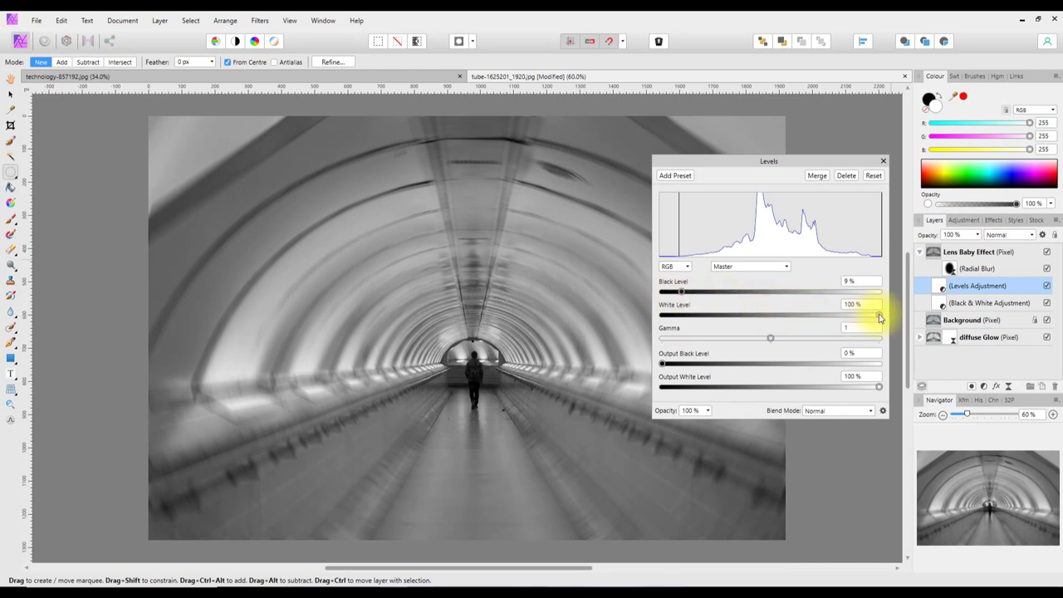
drag(878, 315, 874, 316)
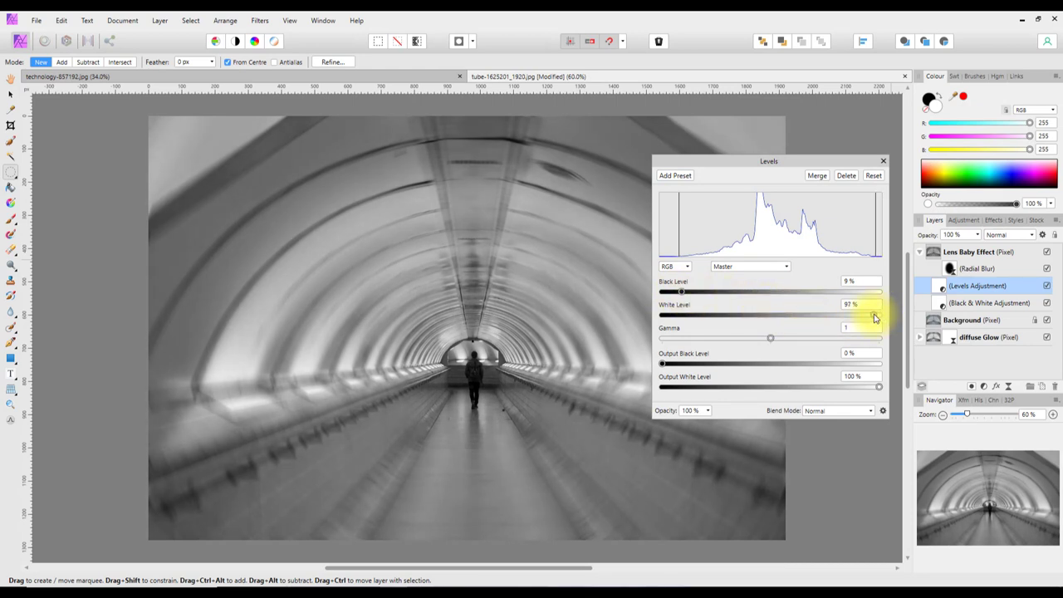
click(884, 164)
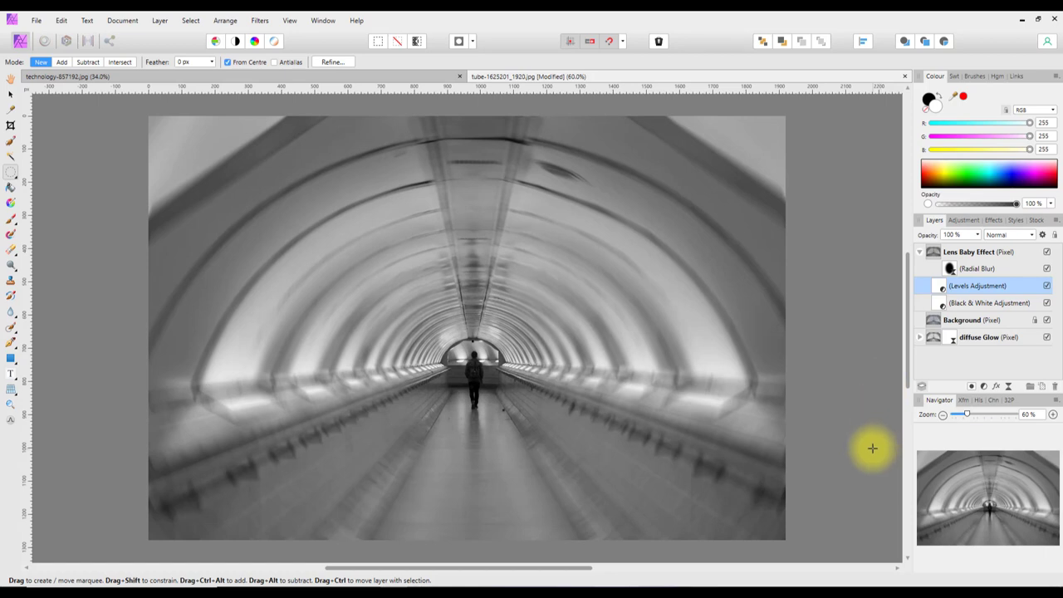
Step: Toggle Lens Baby Effect's visibility to compare, then drag it below diffuse Glow
click(919, 252)
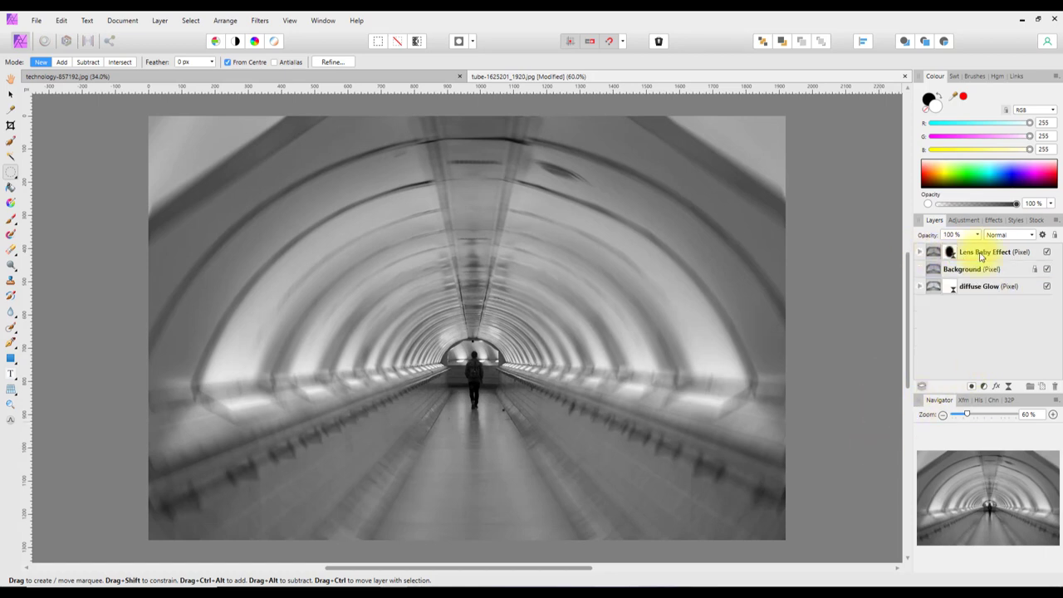
click(1047, 253)
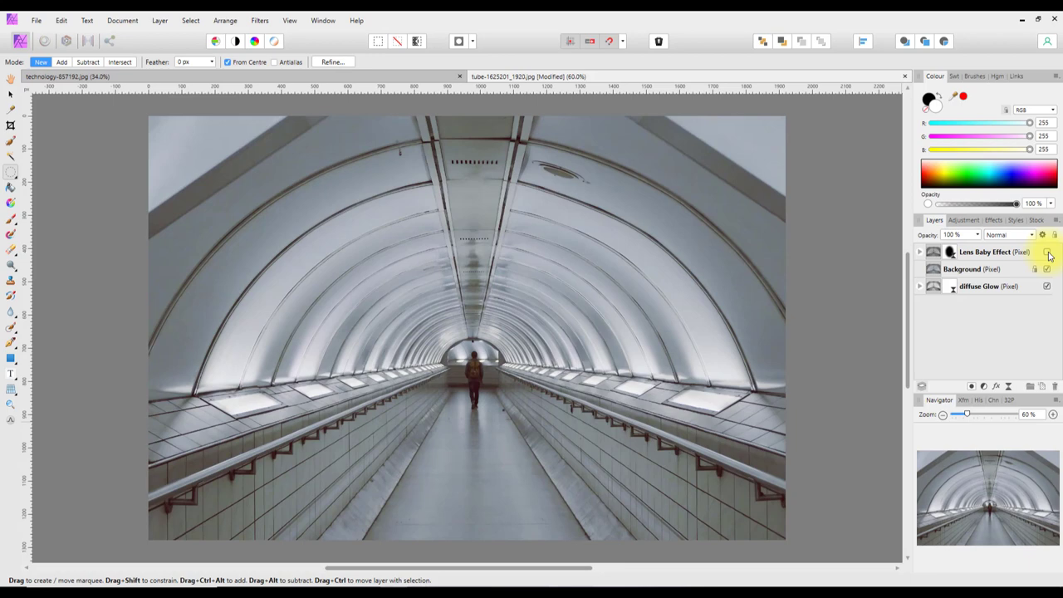
click(1048, 253)
click(1047, 253)
click(1047, 253)
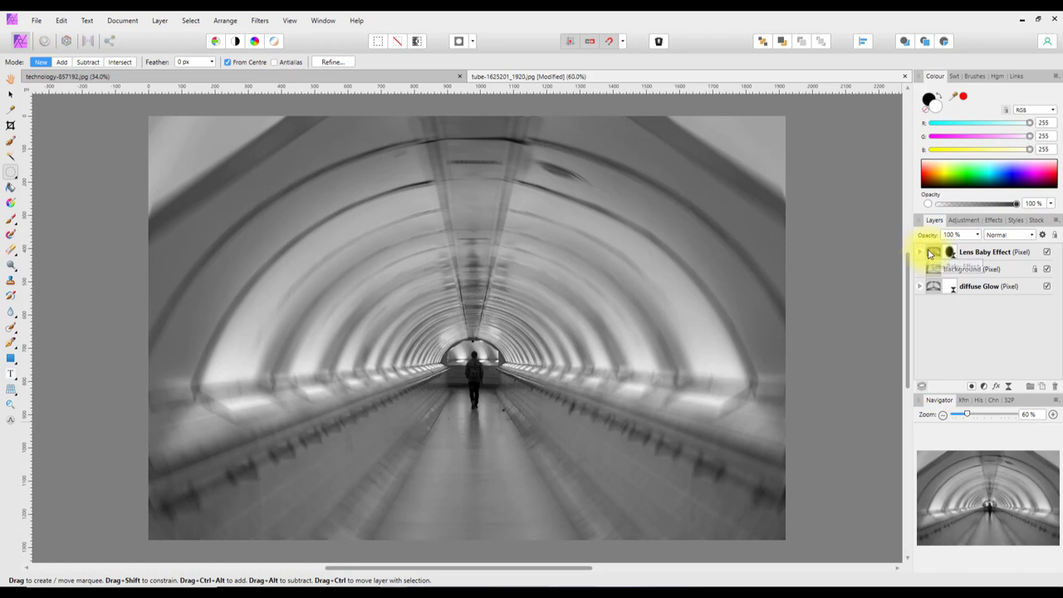
drag(932, 253, 942, 305)
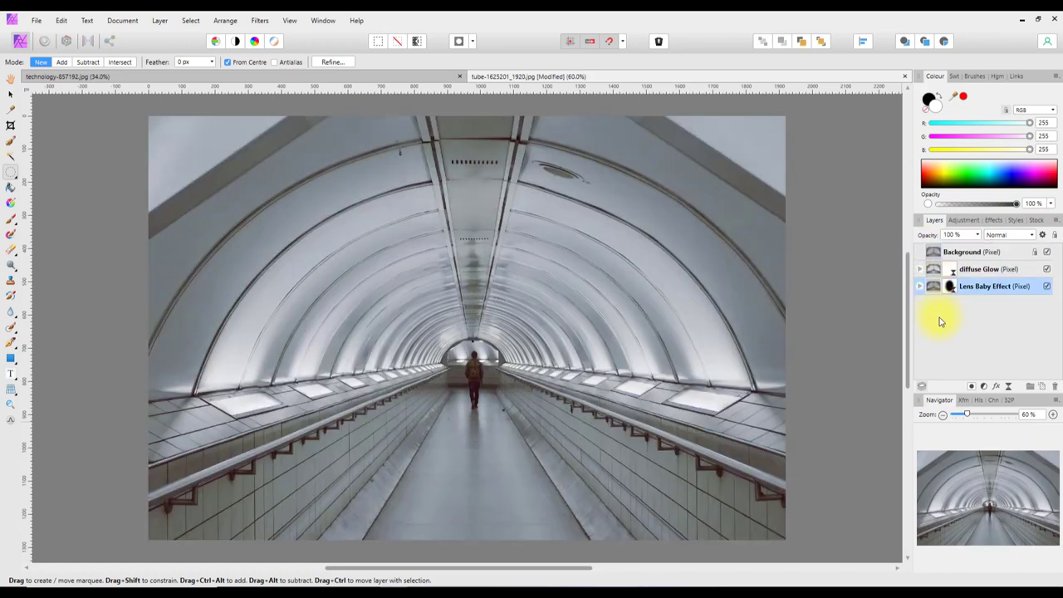
Step: Duplicate the Background layer and rename the copy 'Tilt Shift'
right_click(933, 254)
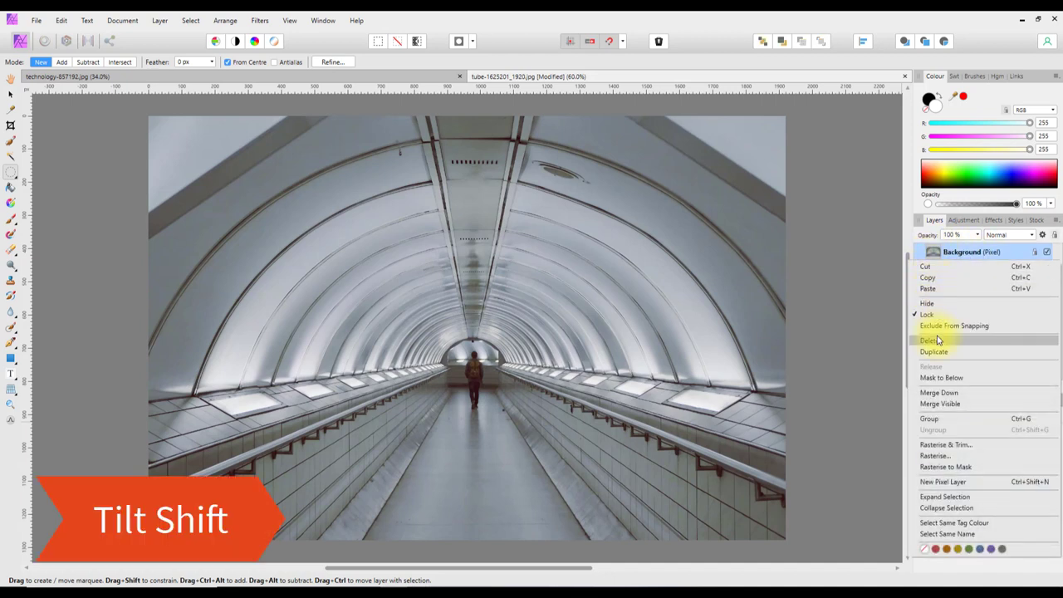
click(938, 352)
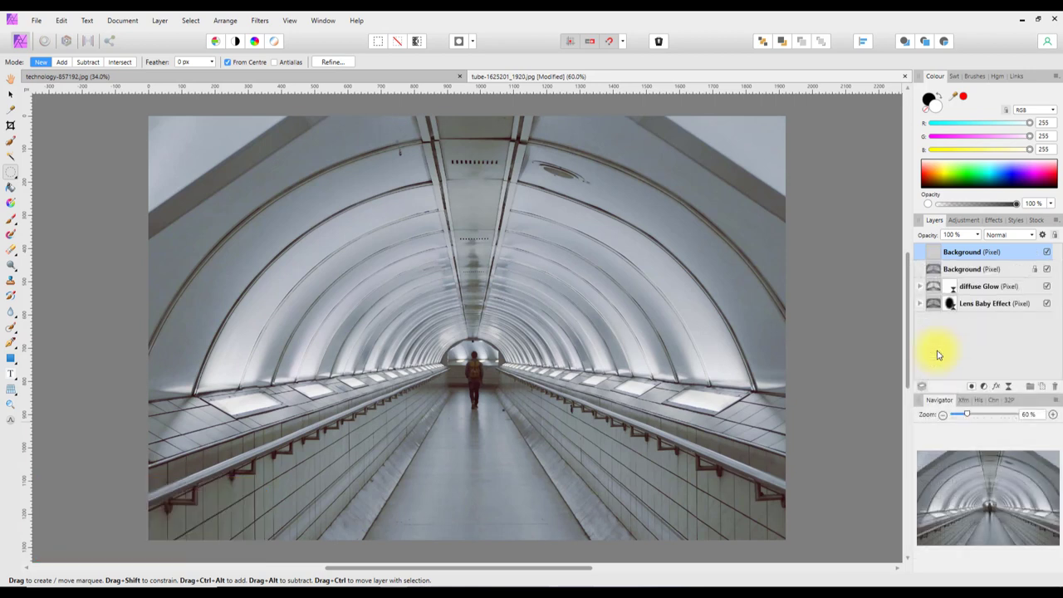
double_click(969, 253)
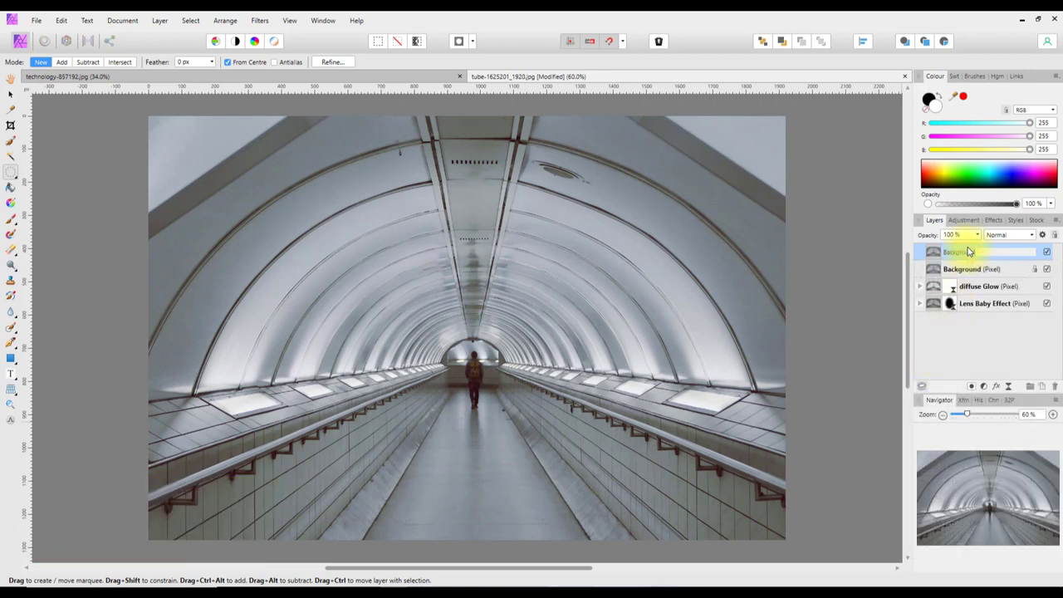
text(Tilt Shift)
key(Return)
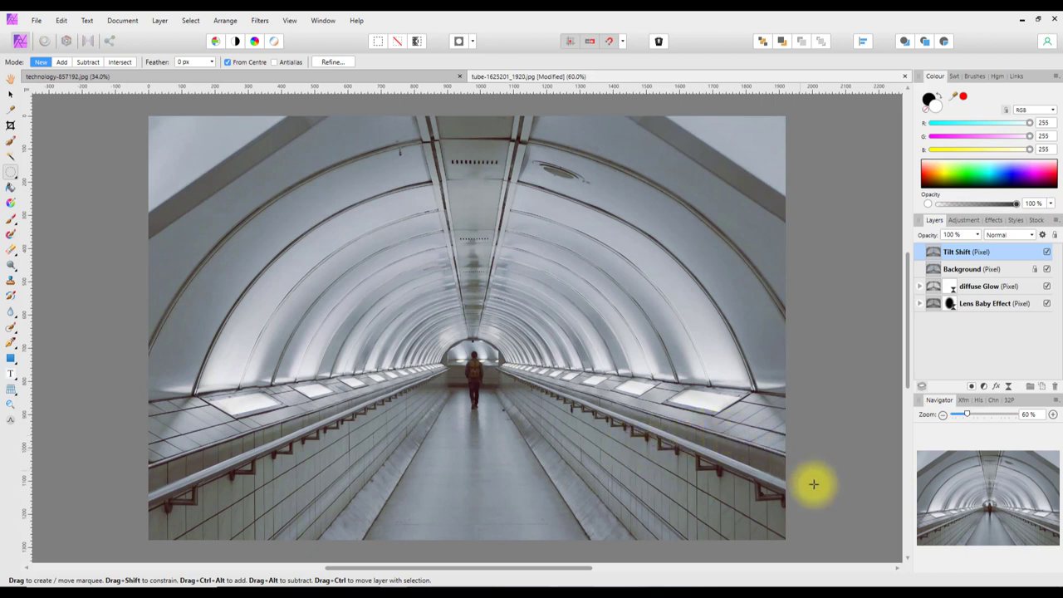
Step: Apply a live Depth of Field blur filter to the Tilt Shift layer
click(1009, 386)
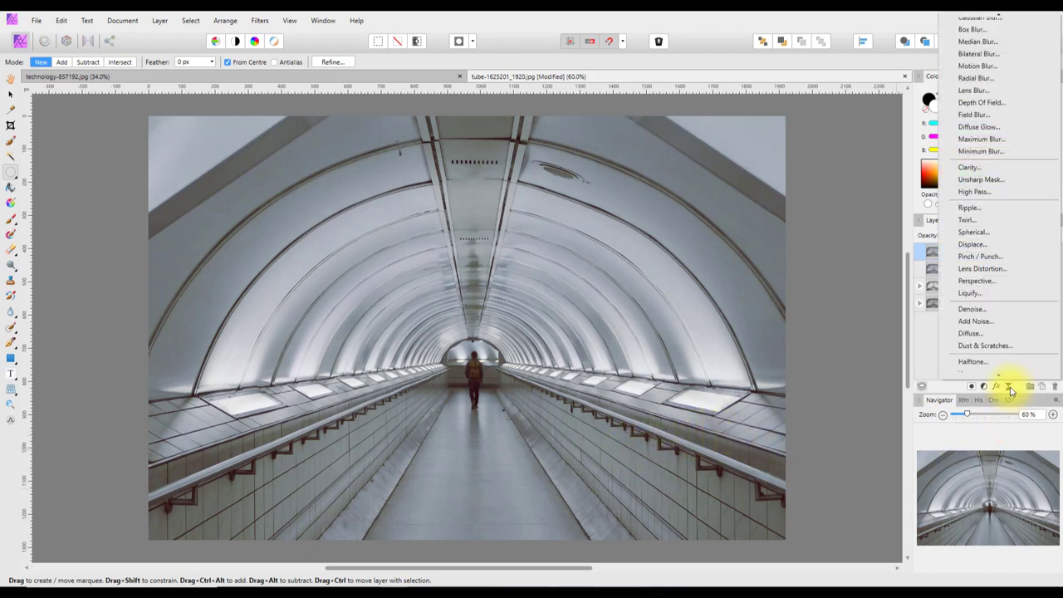
scroll(967, 298, up, 1)
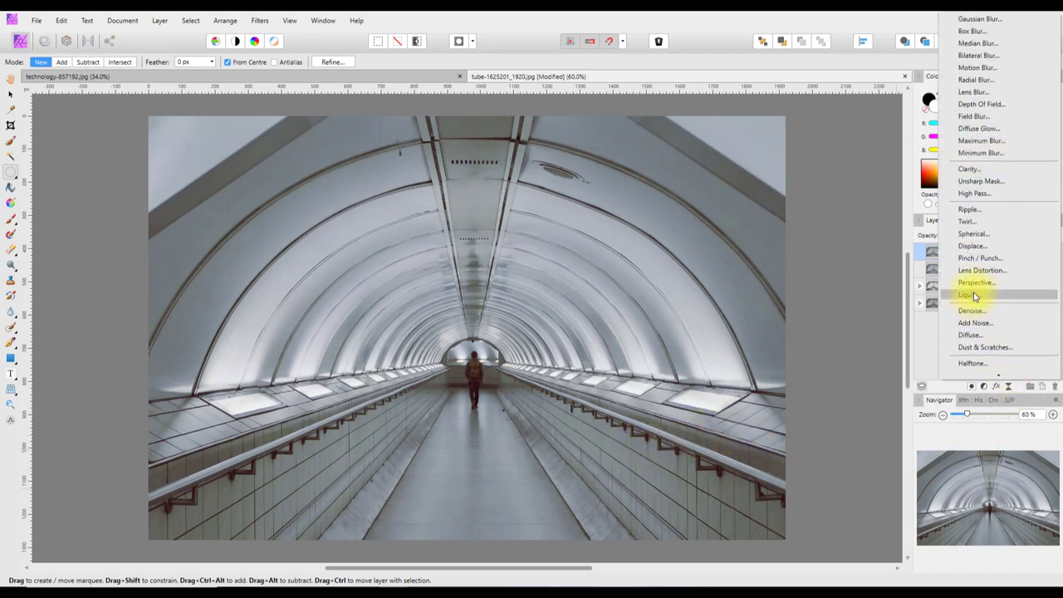
click(998, 106)
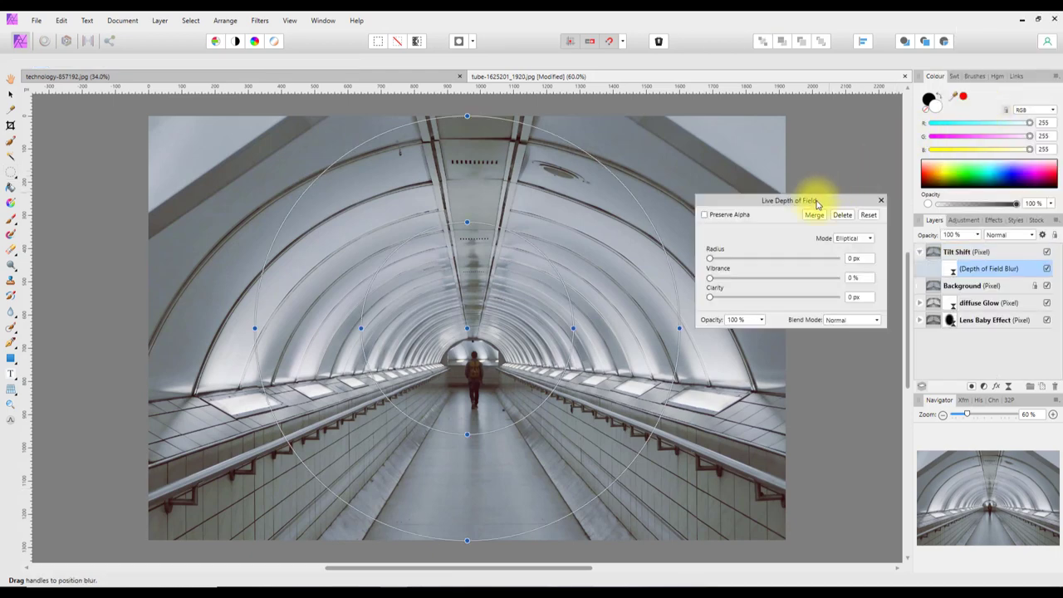
drag(822, 199, 821, 148)
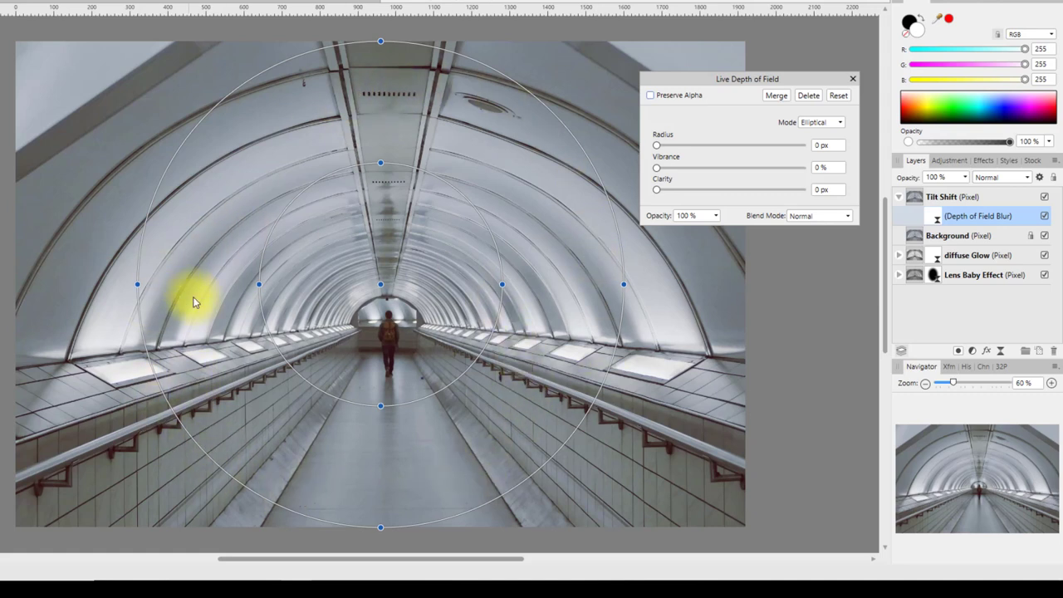
Step: Set the Depth of Field blur to Tilt Shift mode with Preserve Alpha ticked
click(840, 124)
click(815, 151)
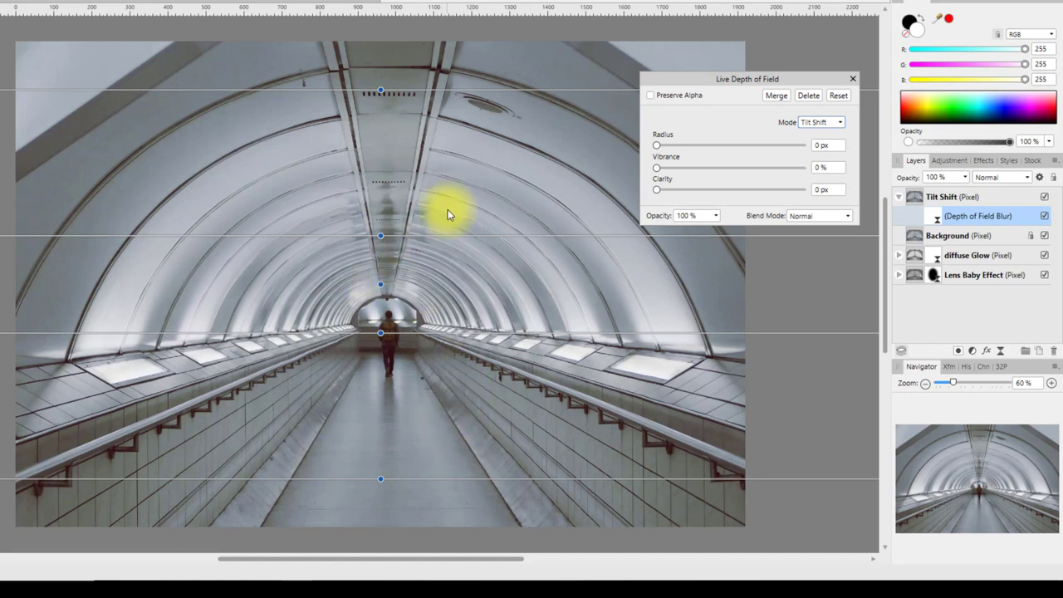
click(651, 96)
drag(790, 80, 810, 33)
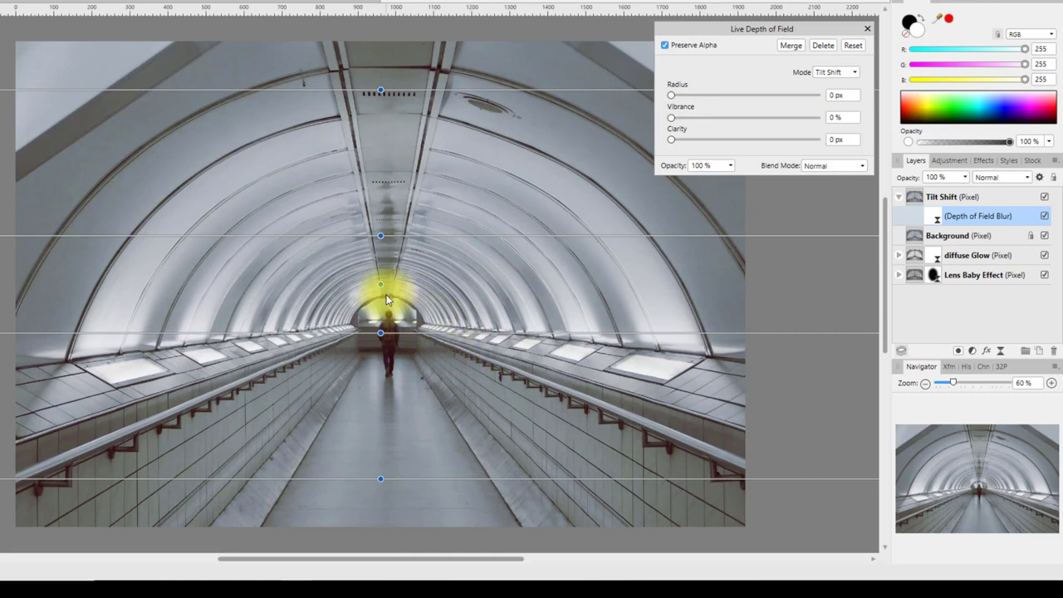
Step: Drag the tilt-shift focus band down onto the walking figure
drag(380, 284, 390, 335)
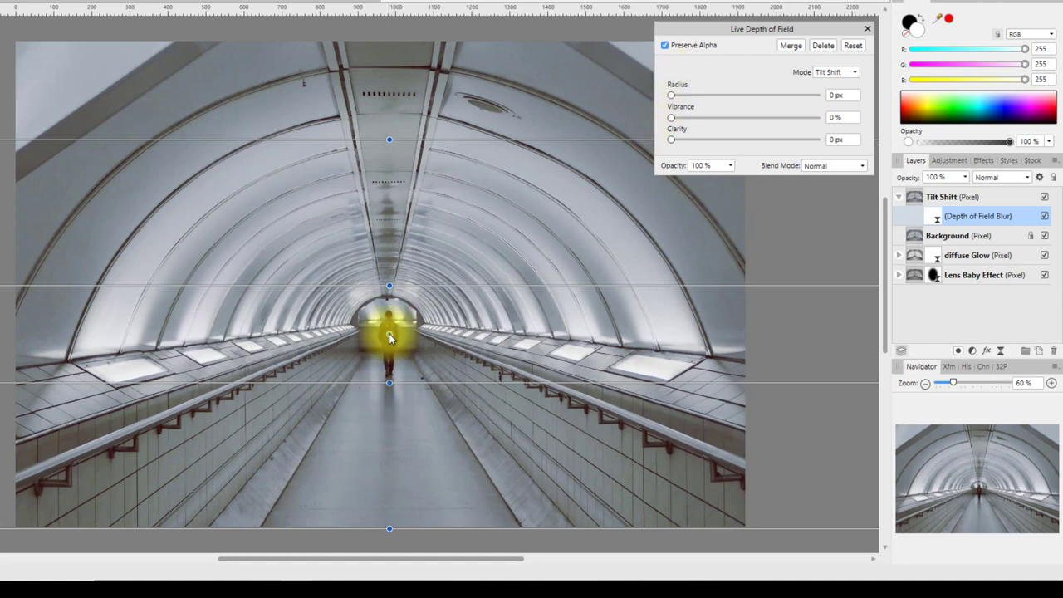
drag(389, 330, 388, 338)
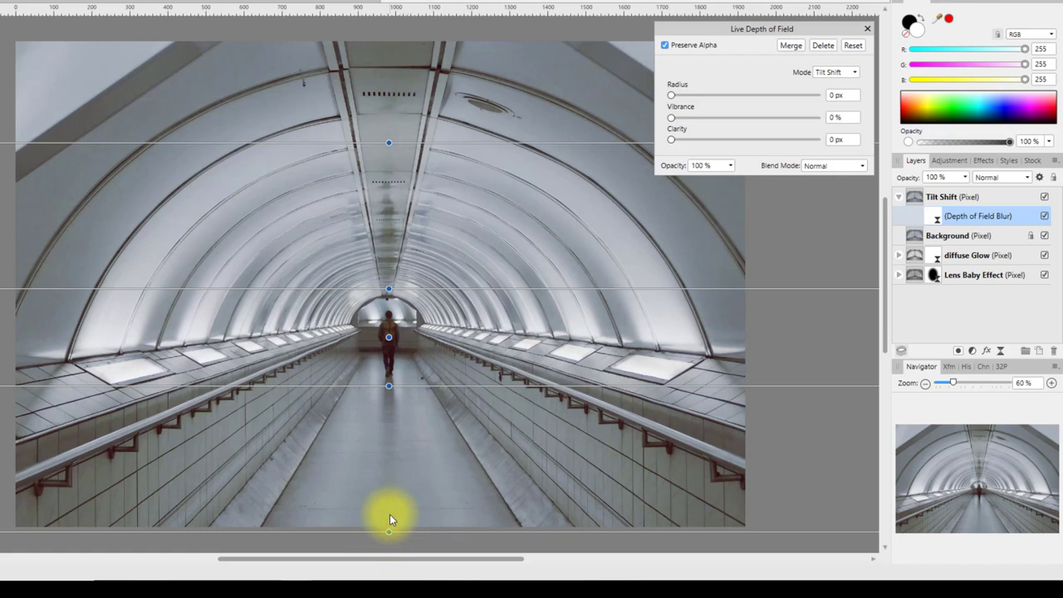
Step: Widen the outer transition lines and narrow the sharp zone around the walking figure
drag(388, 530, 389, 458)
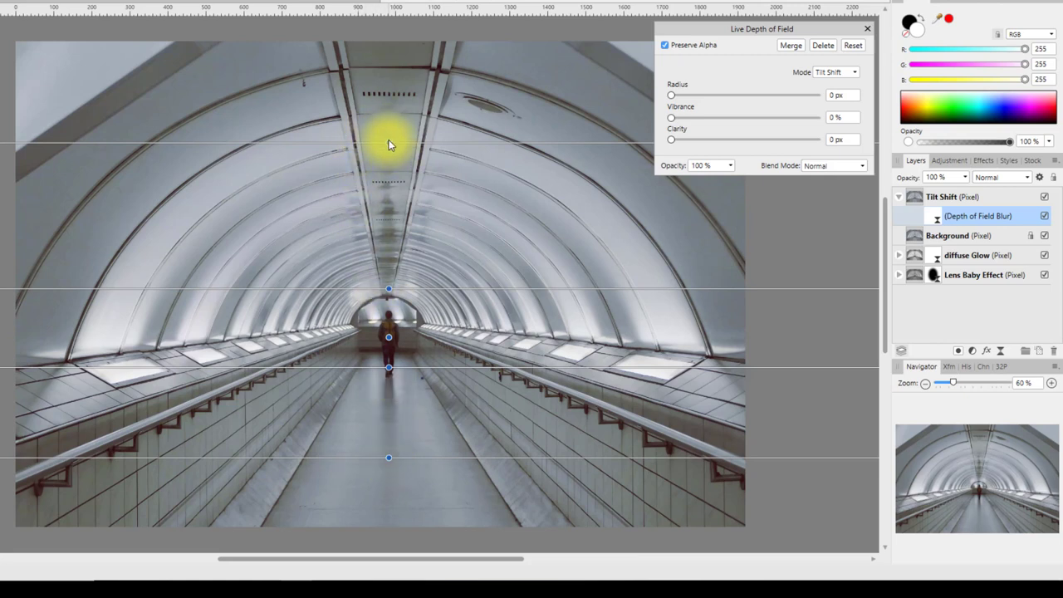
drag(389, 142, 386, 118)
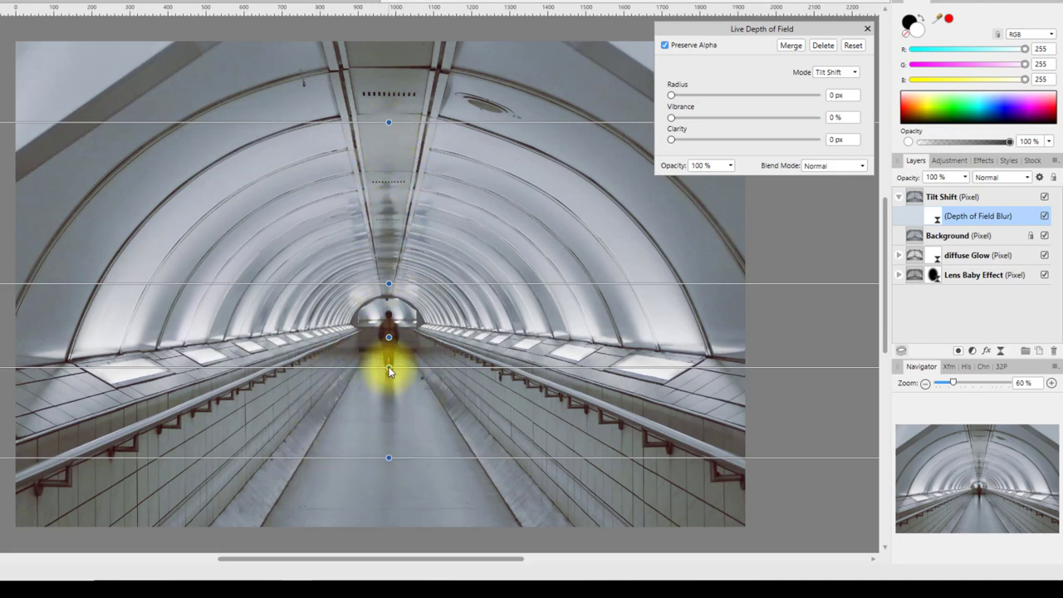
drag(388, 367, 389, 386)
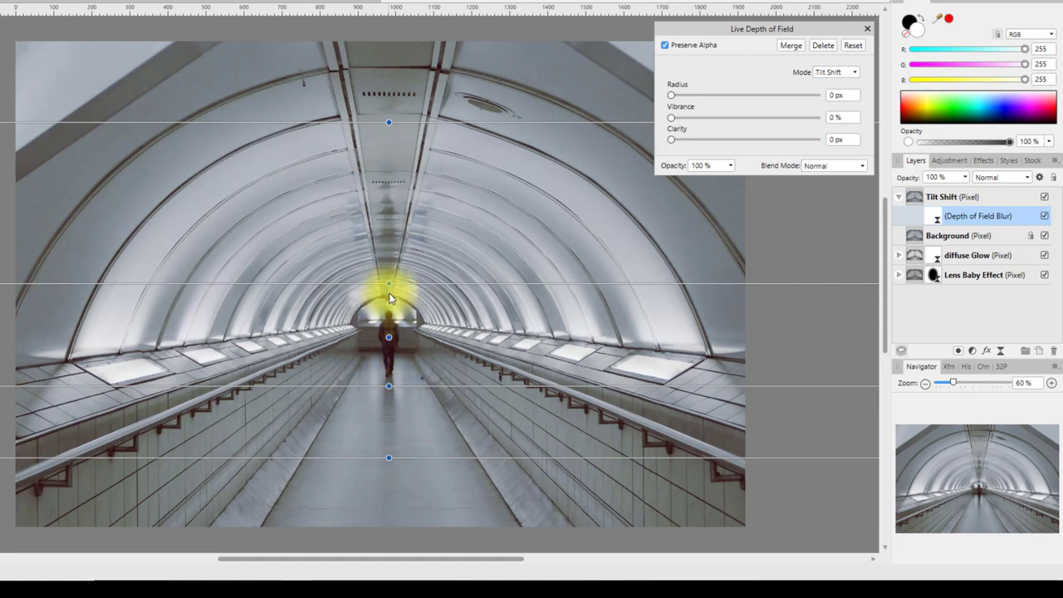
drag(388, 283, 389, 296)
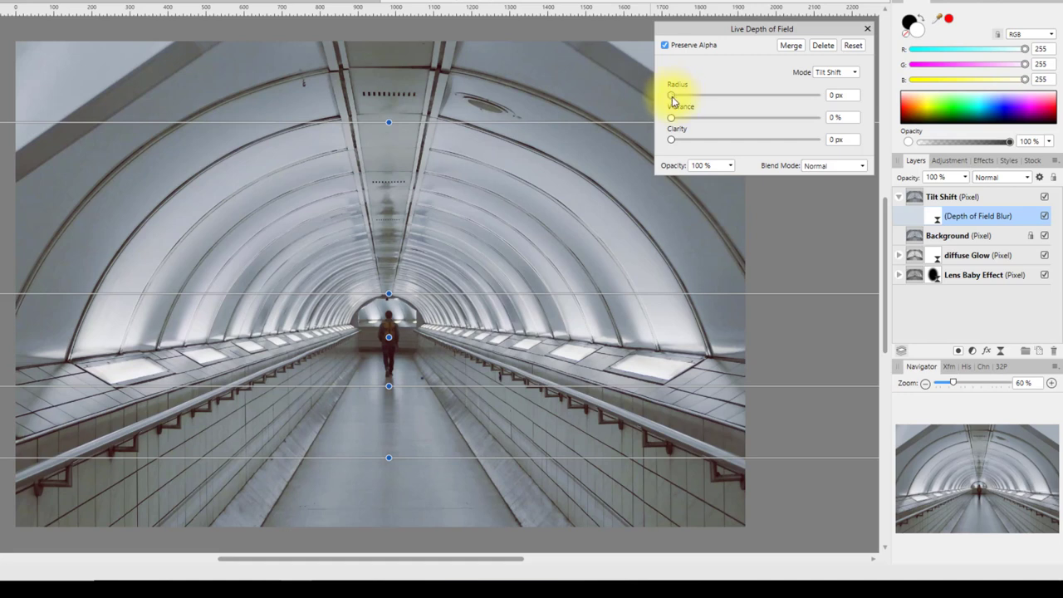
Step: Set the tilt-shift blur Radius to 11 px, Clarity to 1 px, Vibrance 0%
drag(674, 98, 735, 98)
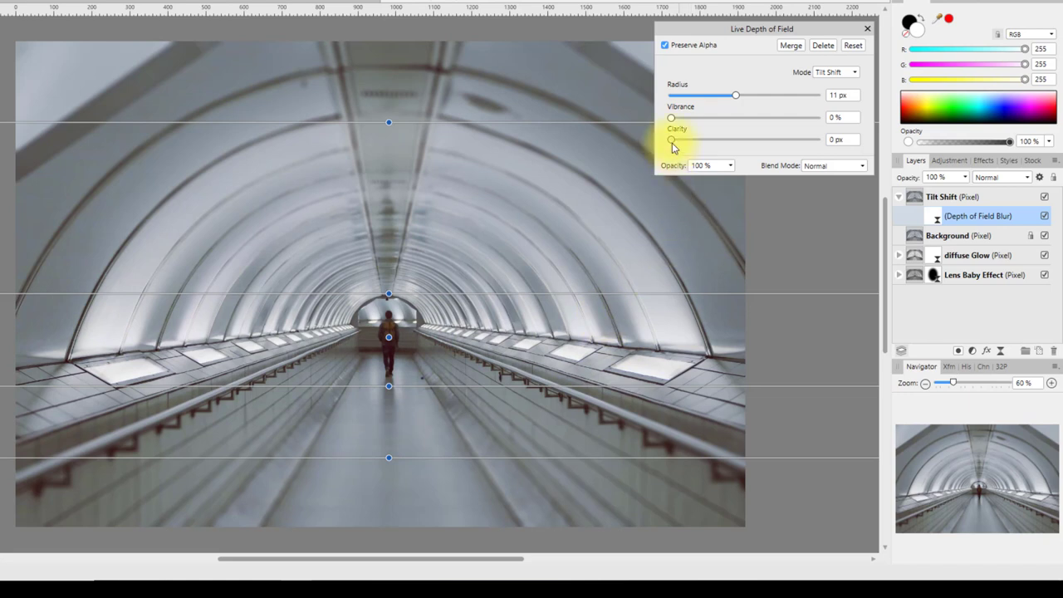
drag(674, 139, 703, 143)
mouse_move(673, 122)
mouse_down()
mouse_move(789, 127)
mouse_move(672, 130)
mouse_up()
Step: Close the Live Depth of Field dialog and drag Tilt Shift below Lens Baby Effect
click(868, 33)
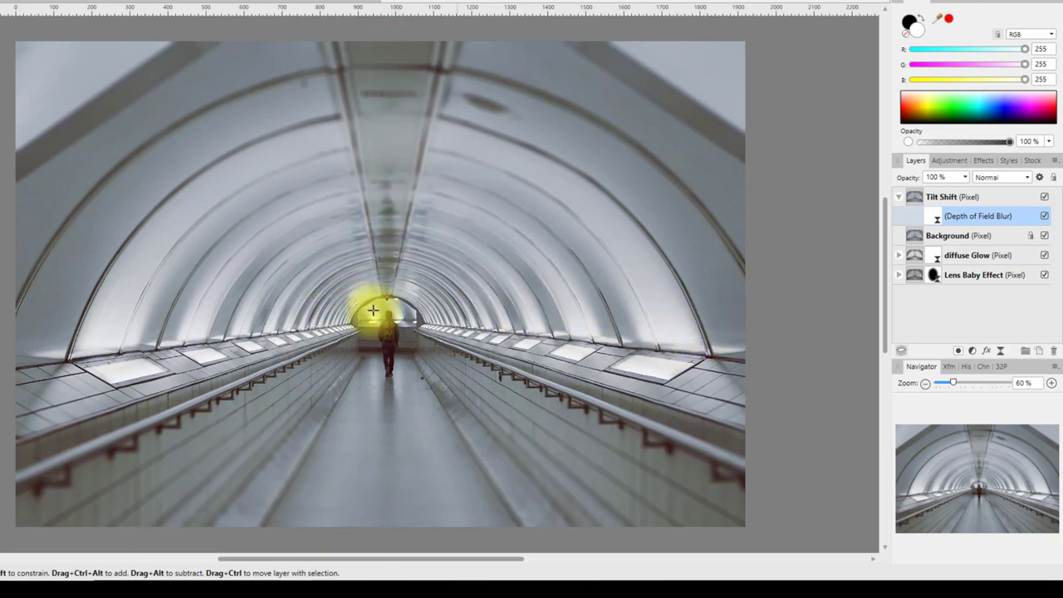
click(901, 197)
drag(914, 201, 917, 279)
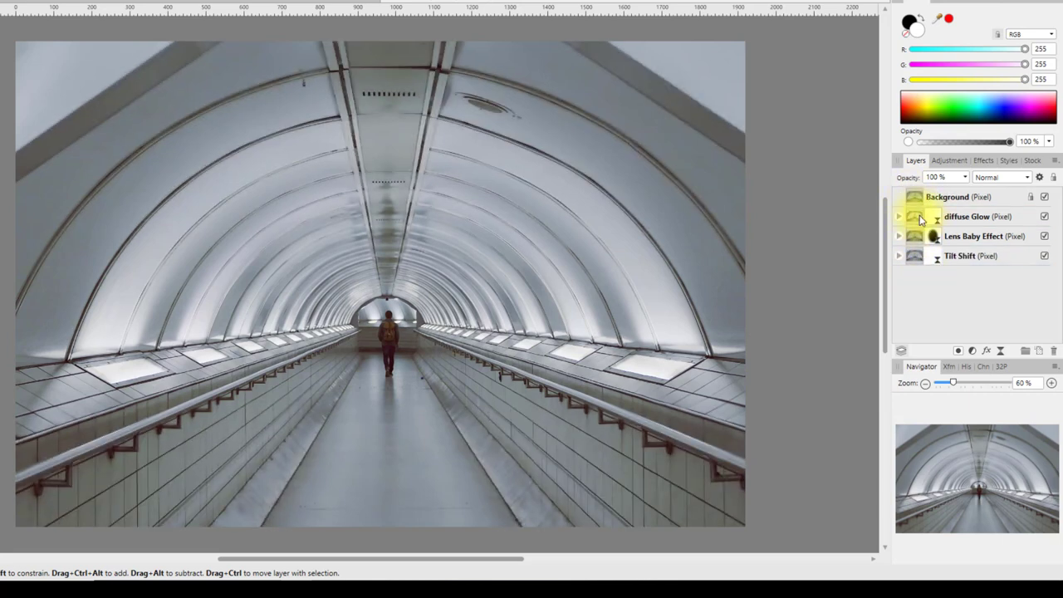
Step: Duplicate the Background layer and rename the copy 'Basic orton Effect'
right_click(929, 196)
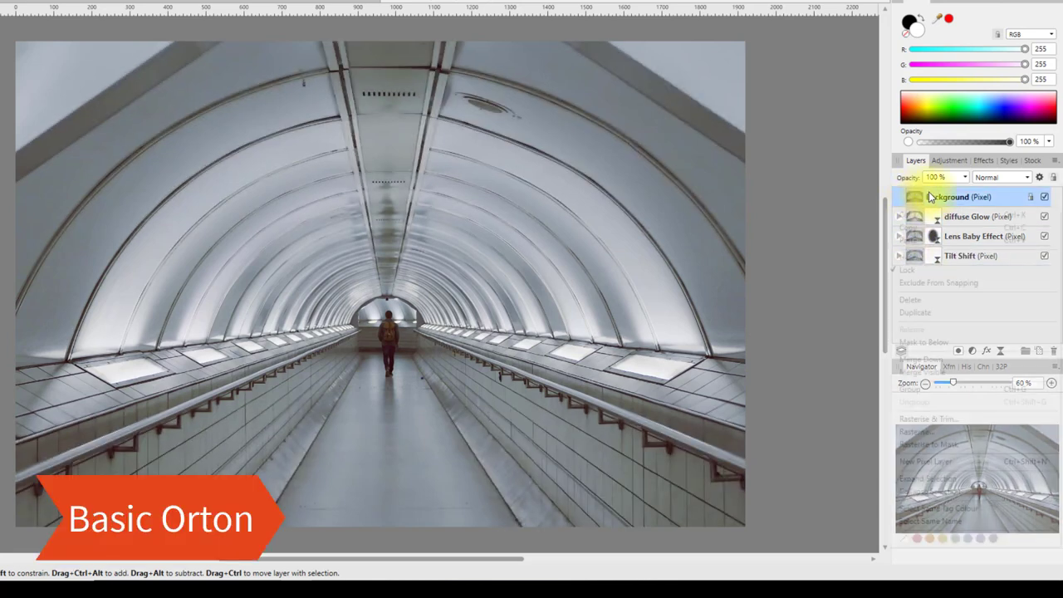
click(916, 313)
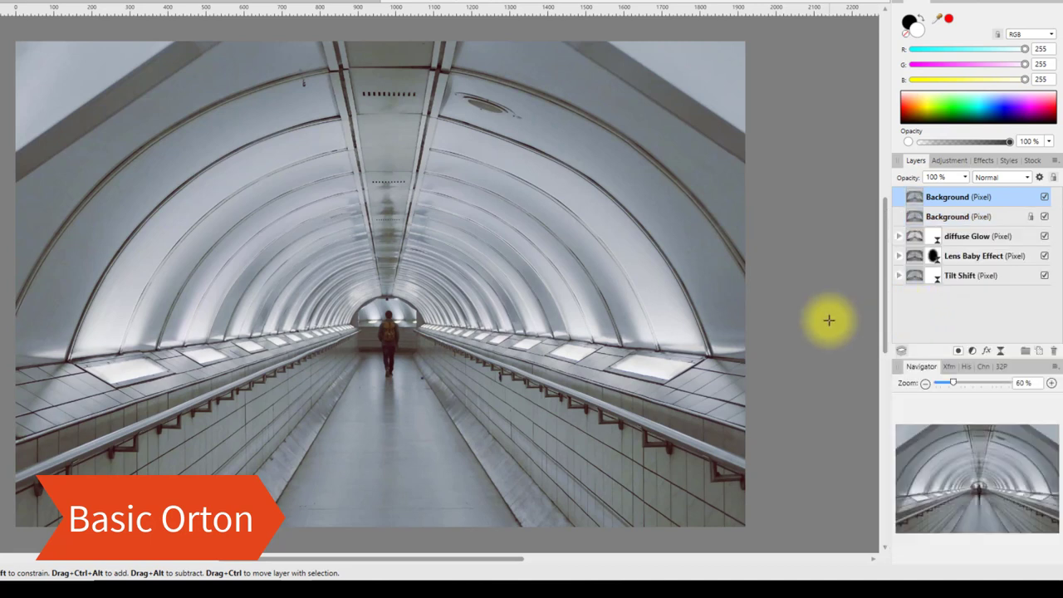
double_click(953, 196)
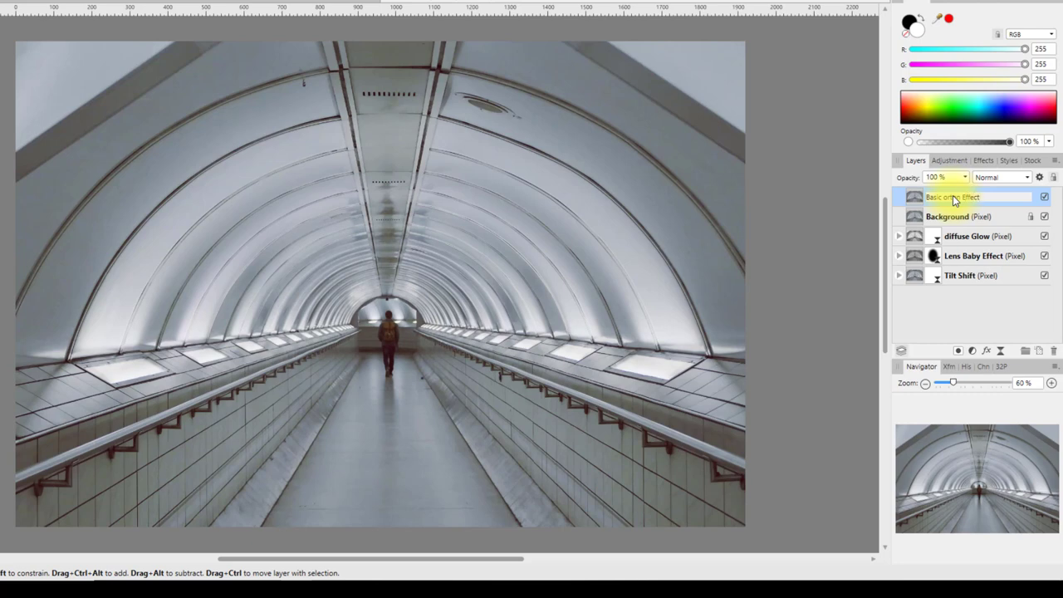
key(Return)
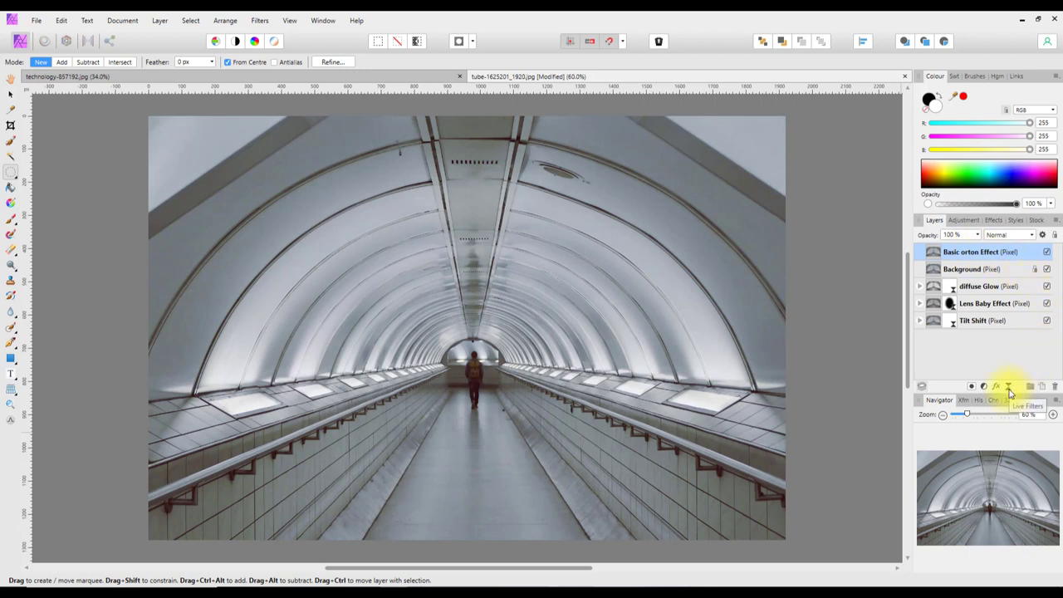
Step: Add a live Gaussian Blur with Preserve Alpha and a 10.3 px radius to Basic orton Effect
click(1010, 389)
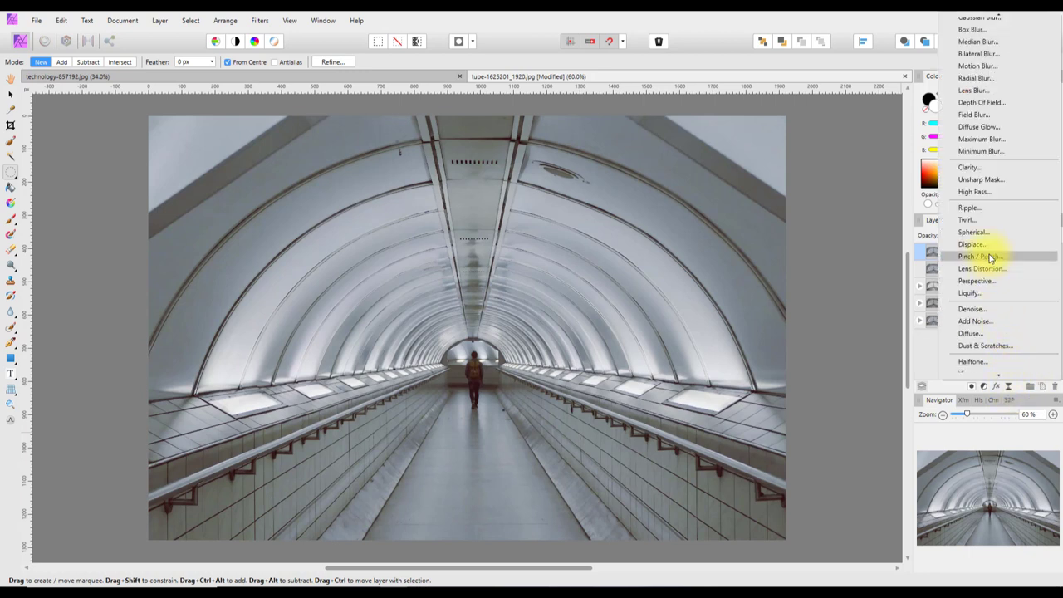
click(969, 20)
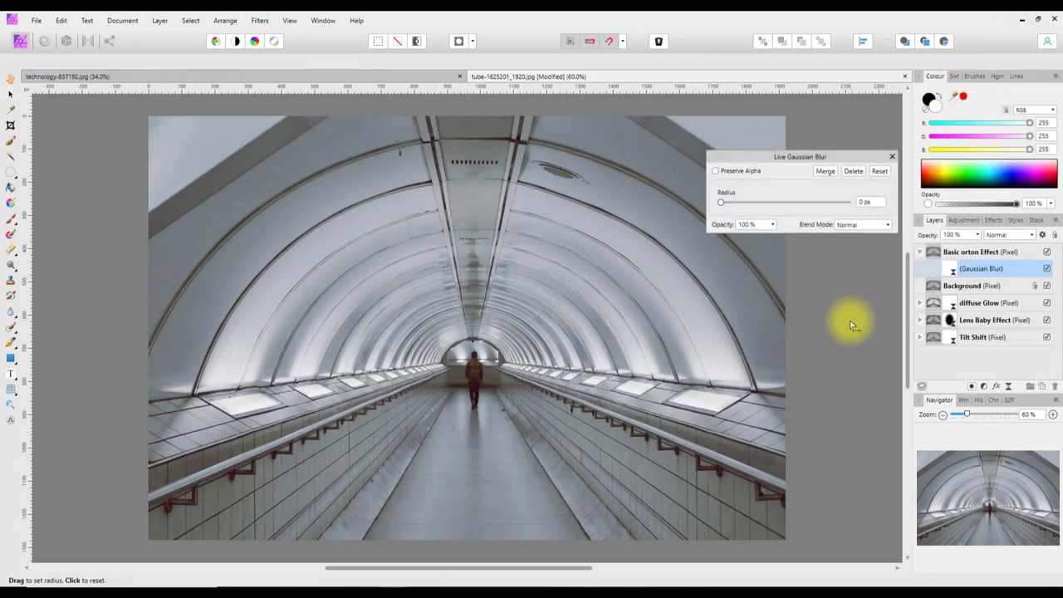
click(715, 172)
drag(722, 206, 777, 206)
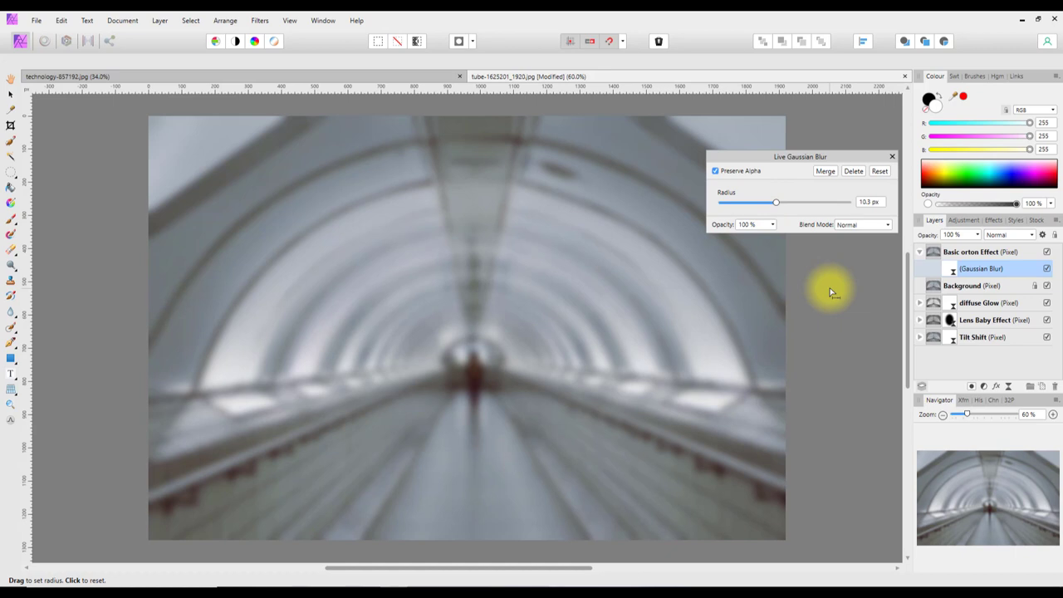
click(892, 156)
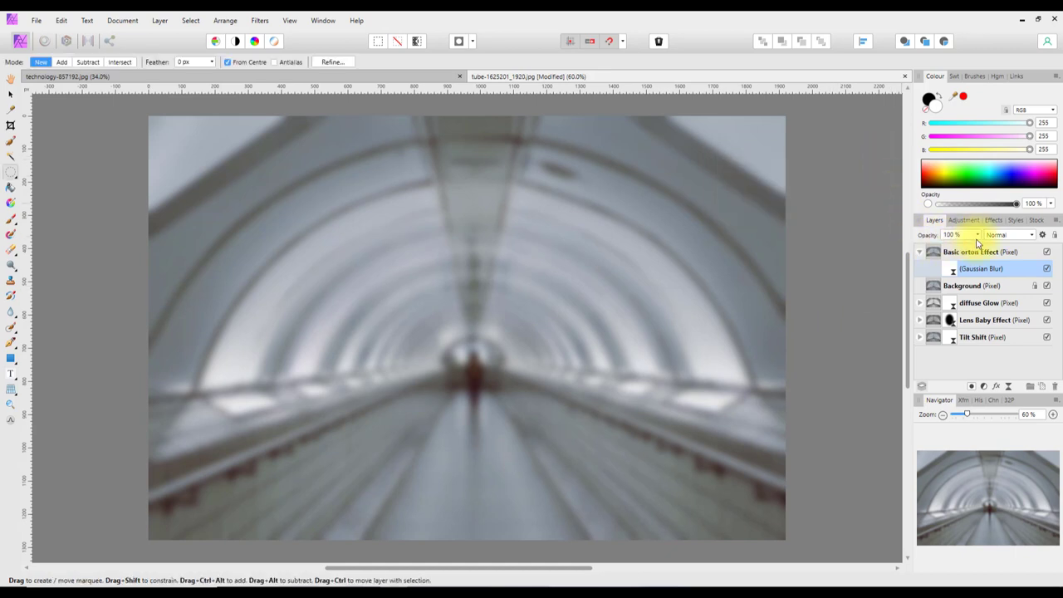
Step: Set Basic orton Effect to 25% opacity, then toggle its visibility to compare the glow
click(978, 236)
drag(979, 247, 904, 260)
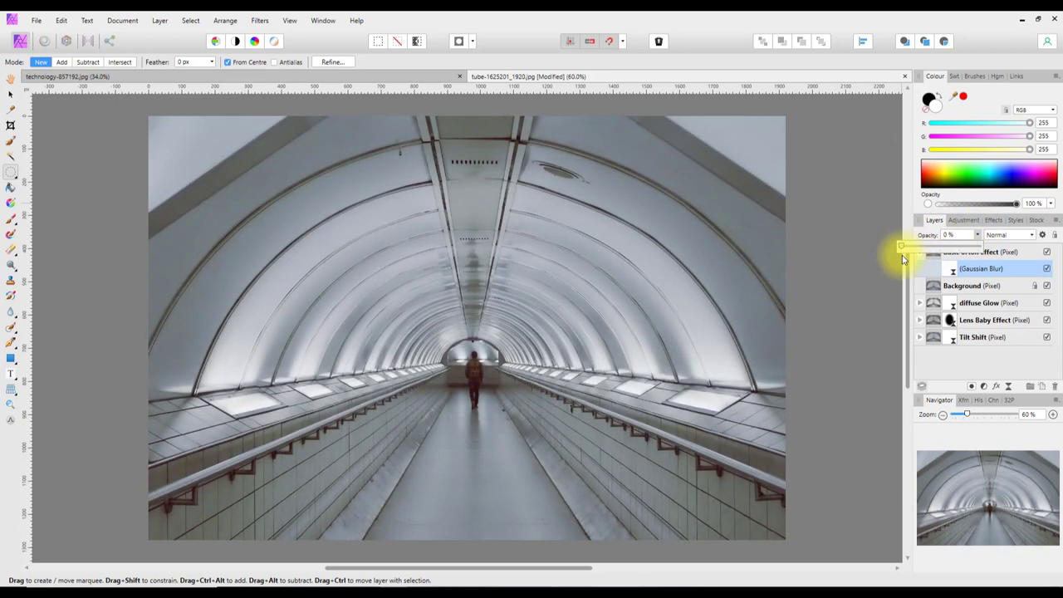
drag(903, 260, 921, 260)
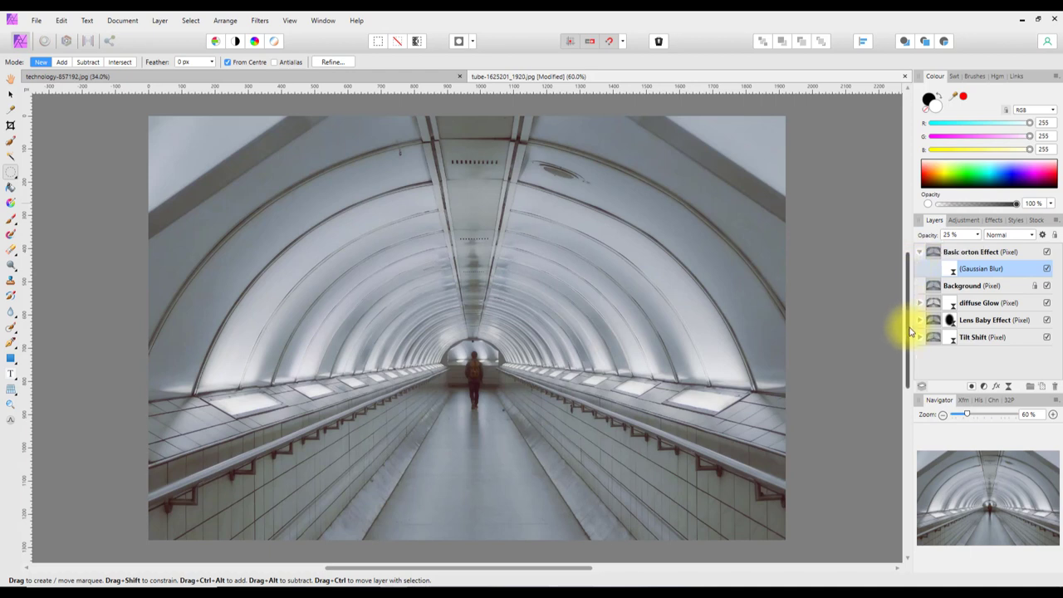
click(1045, 252)
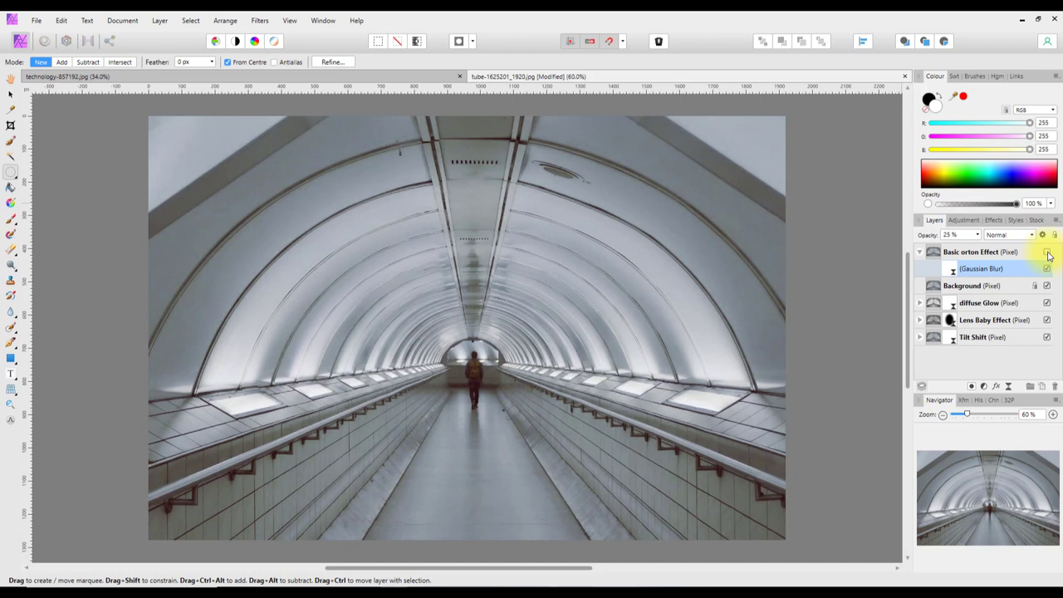
click(1047, 252)
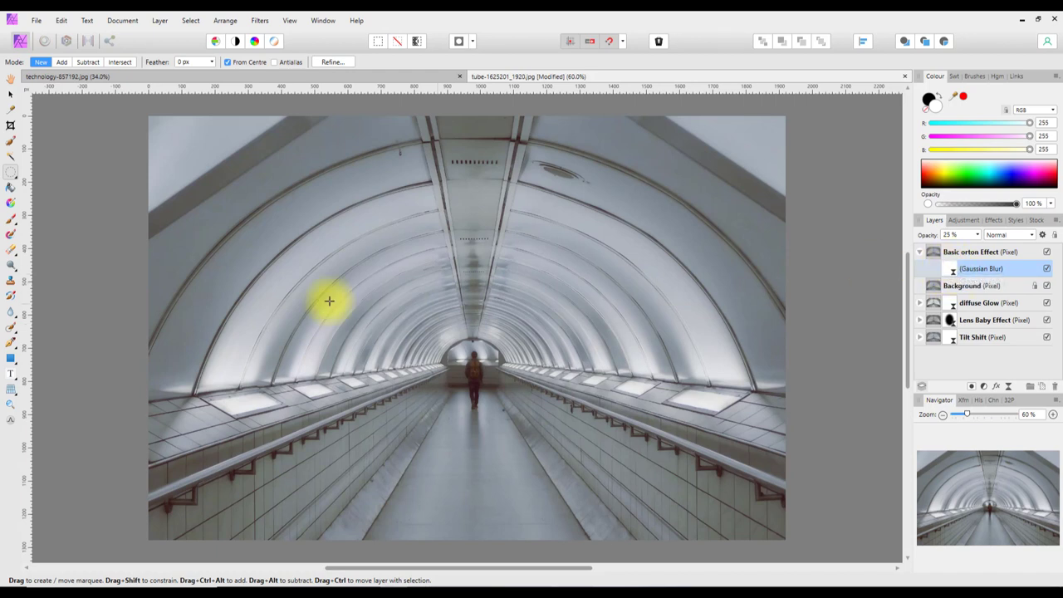
Step: Select the Paint Brush and lower its opacity to about 21% for soft masking
click(10, 219)
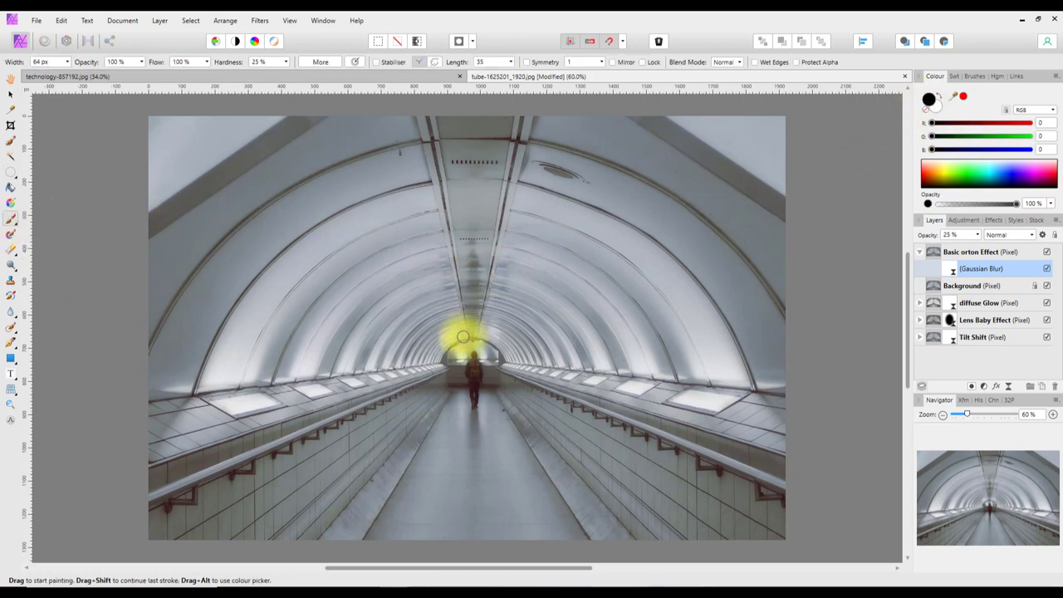
click(141, 61)
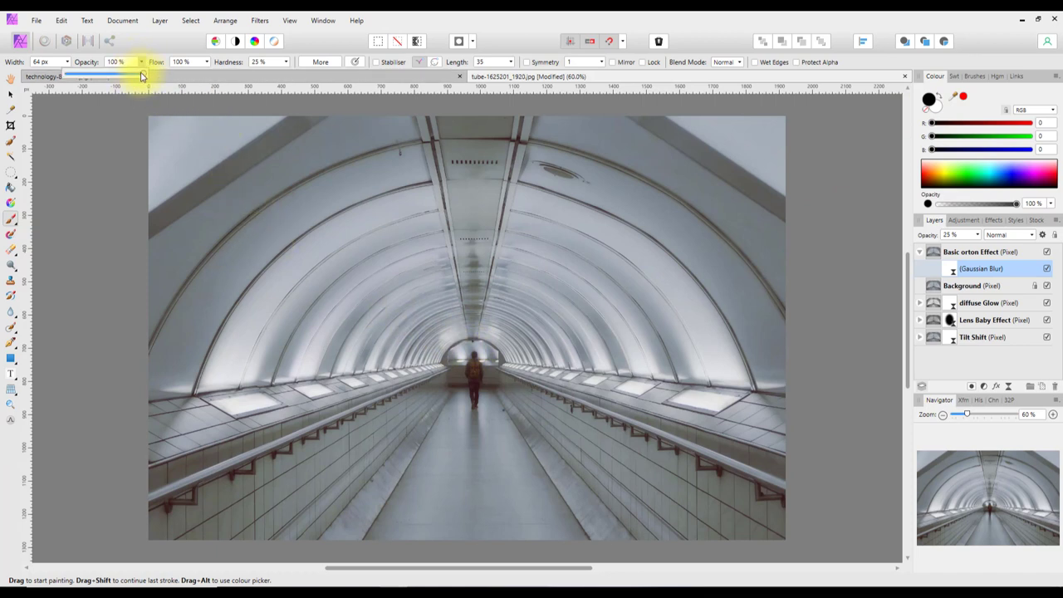
drag(146, 73, 83, 84)
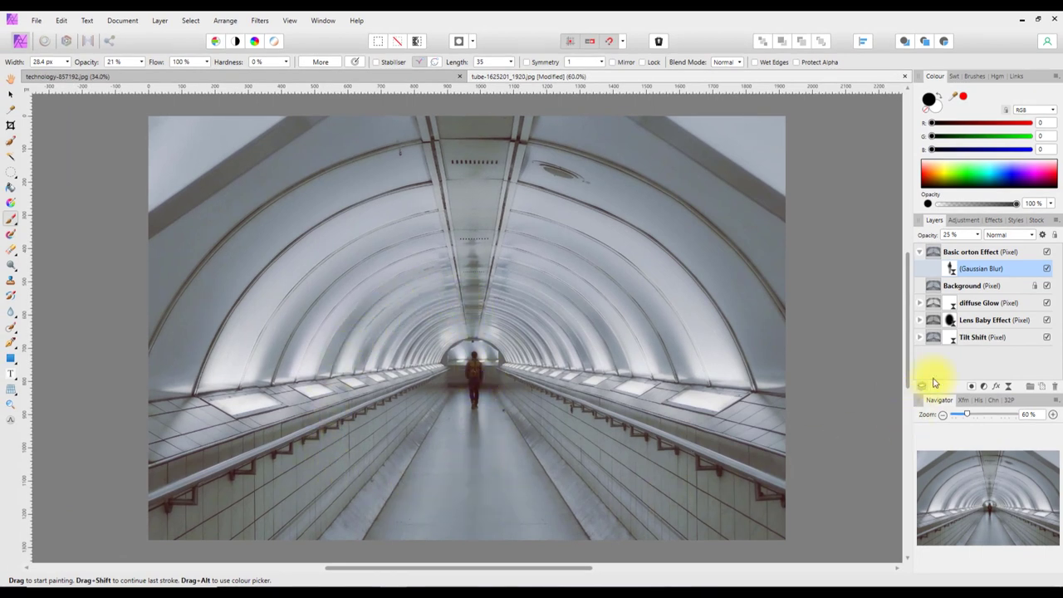
Step: Move Basic orton Effect below Tilt Shift and switch to the technology-857192.jpg document
click(919, 252)
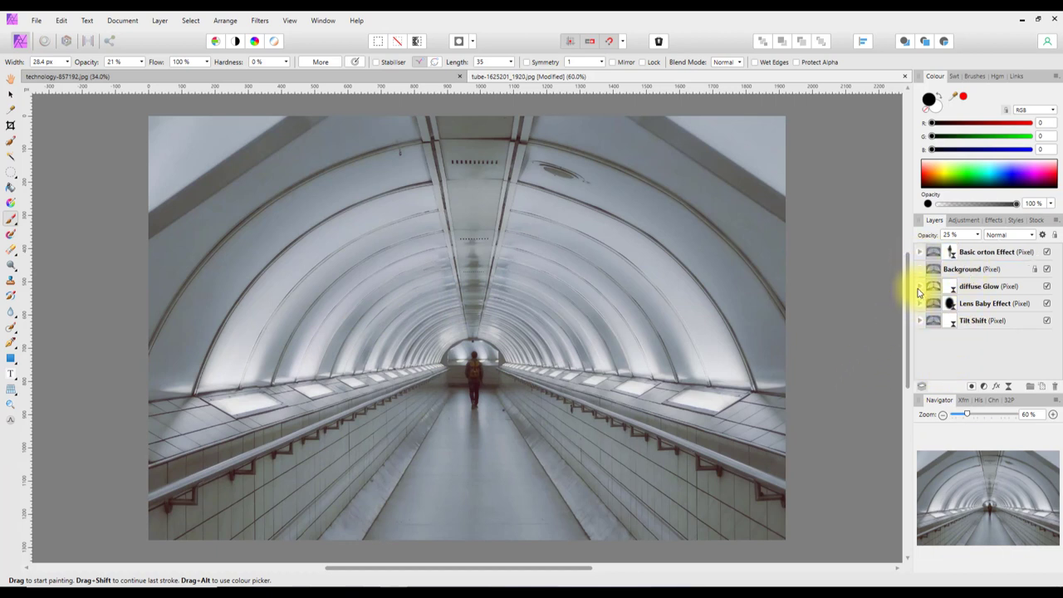
drag(929, 255, 934, 345)
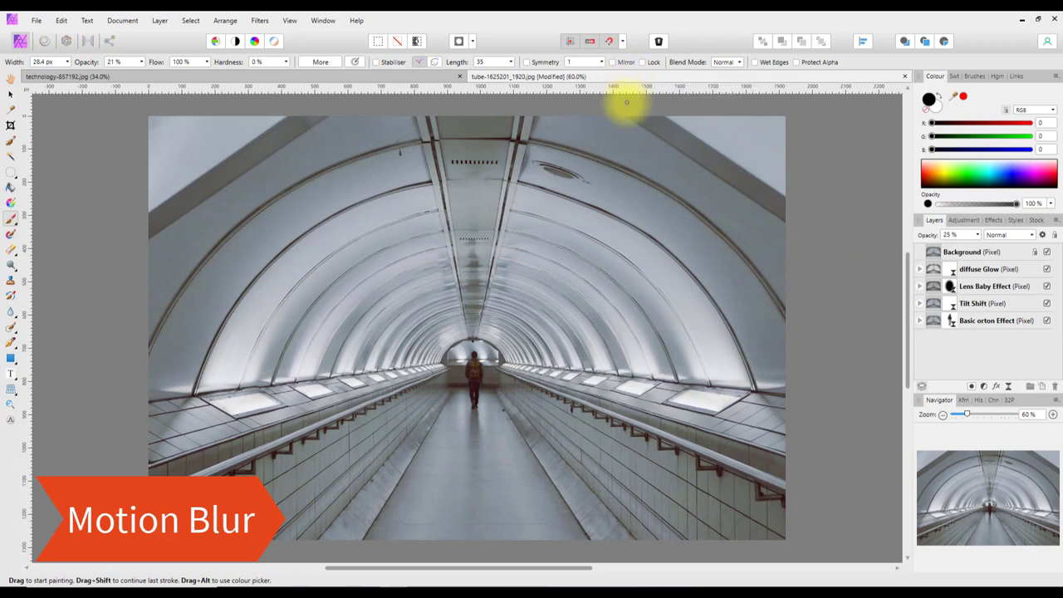
click(397, 78)
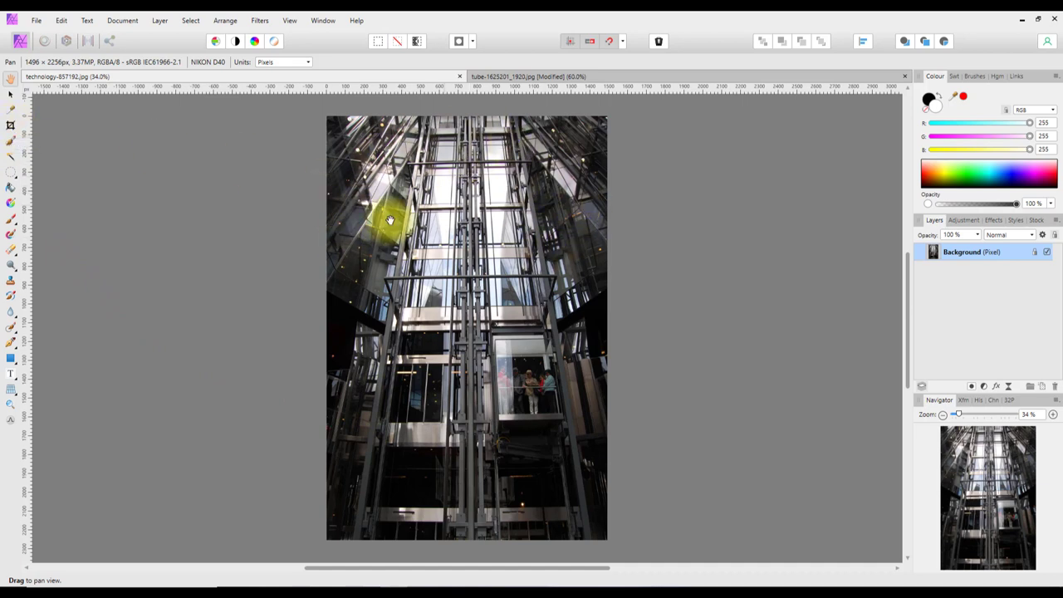
Step: Crop the elevator photo to 1352 × 1042 px around the glass lift, rotating it slightly
click(11, 125)
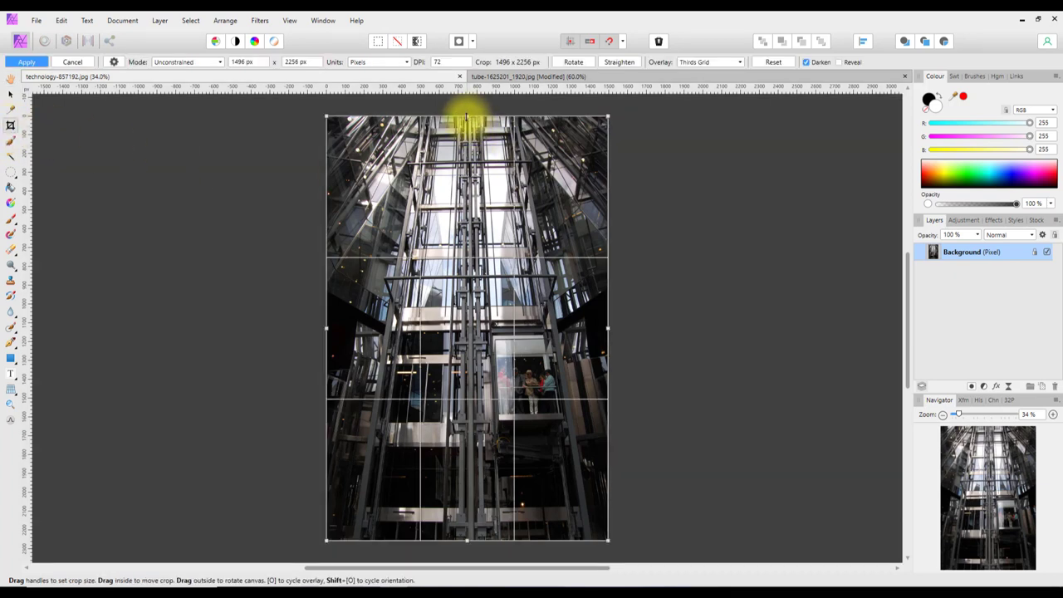
drag(466, 119, 467, 274)
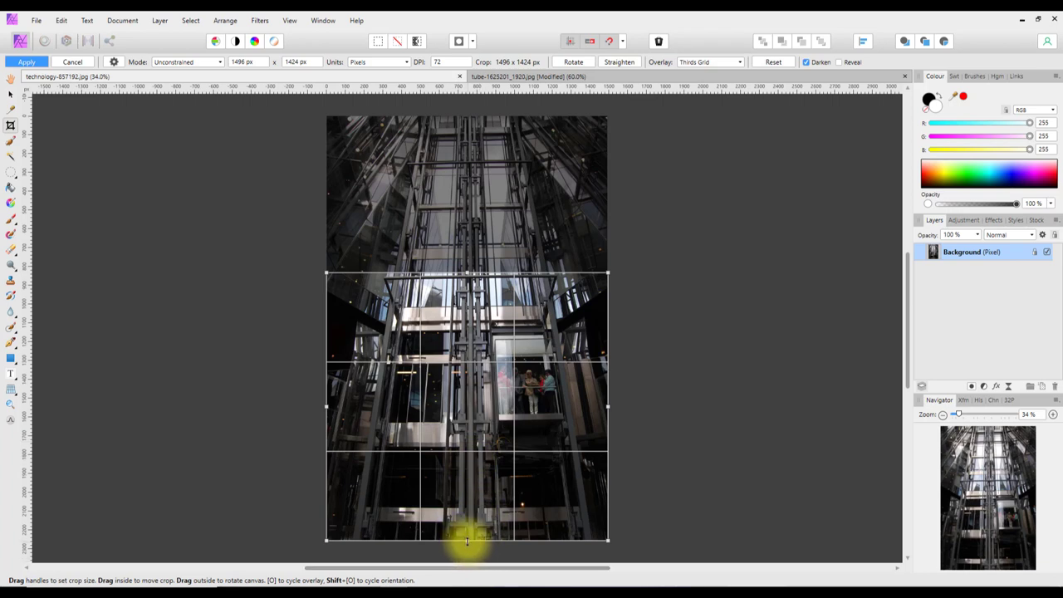
drag(467, 541, 460, 470)
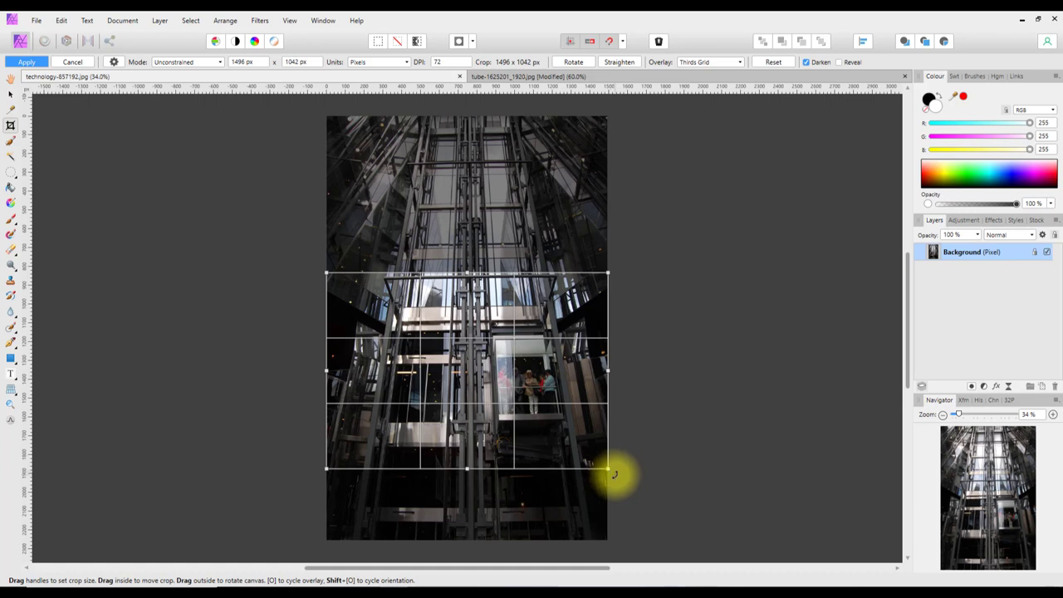
drag(614, 474, 612, 470)
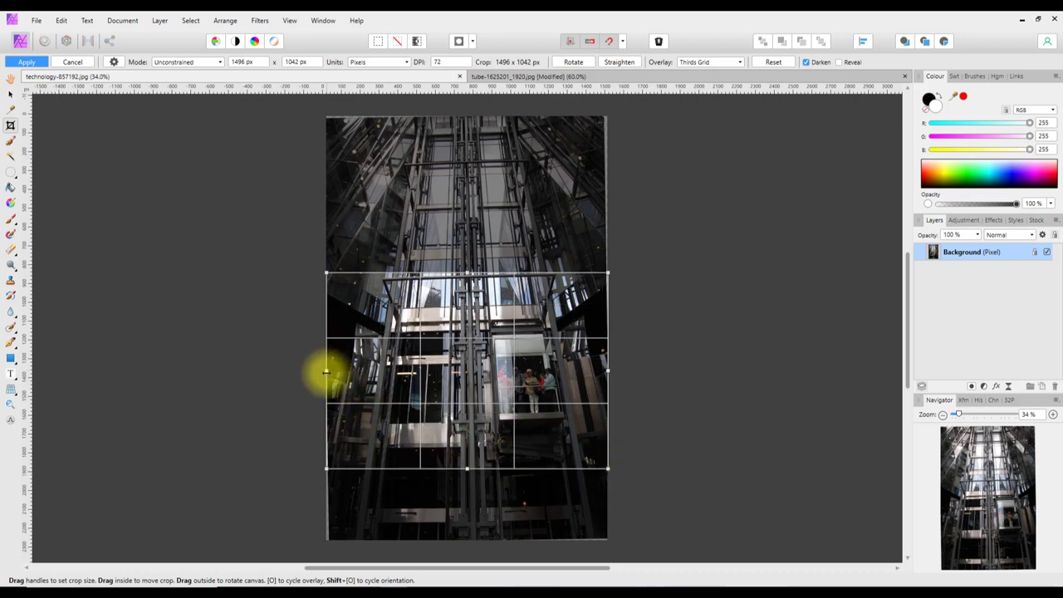
drag(326, 371, 340, 370)
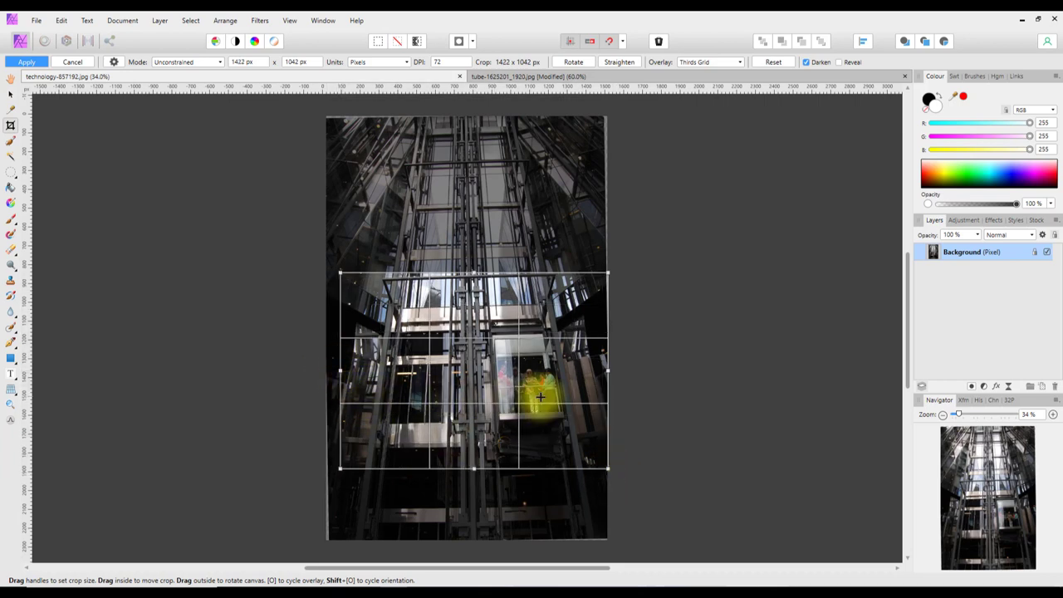
drag(608, 368, 600, 368)
drag(344, 371, 347, 370)
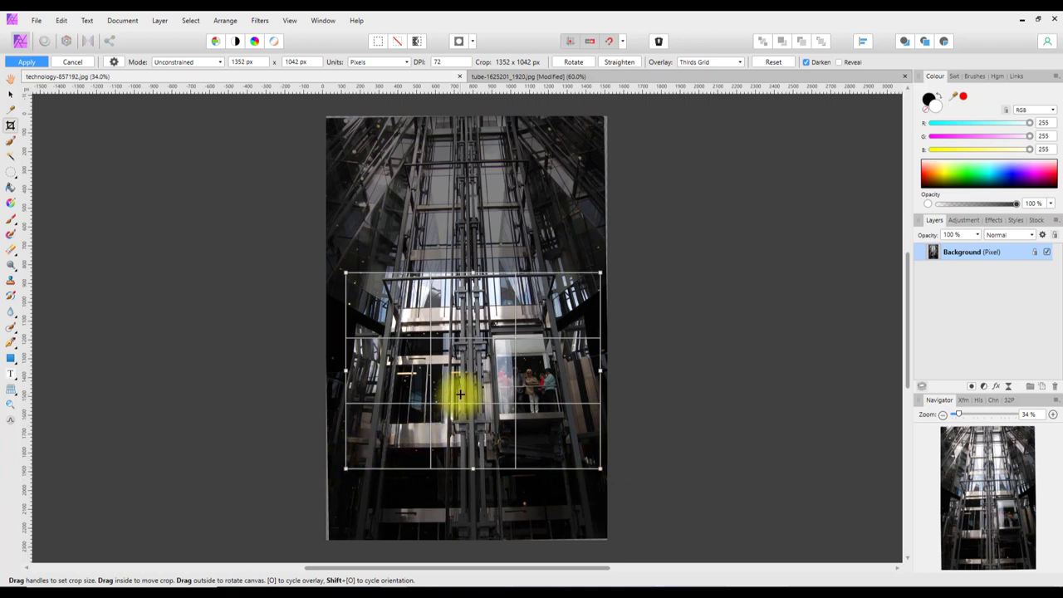
key(Return)
key(h)
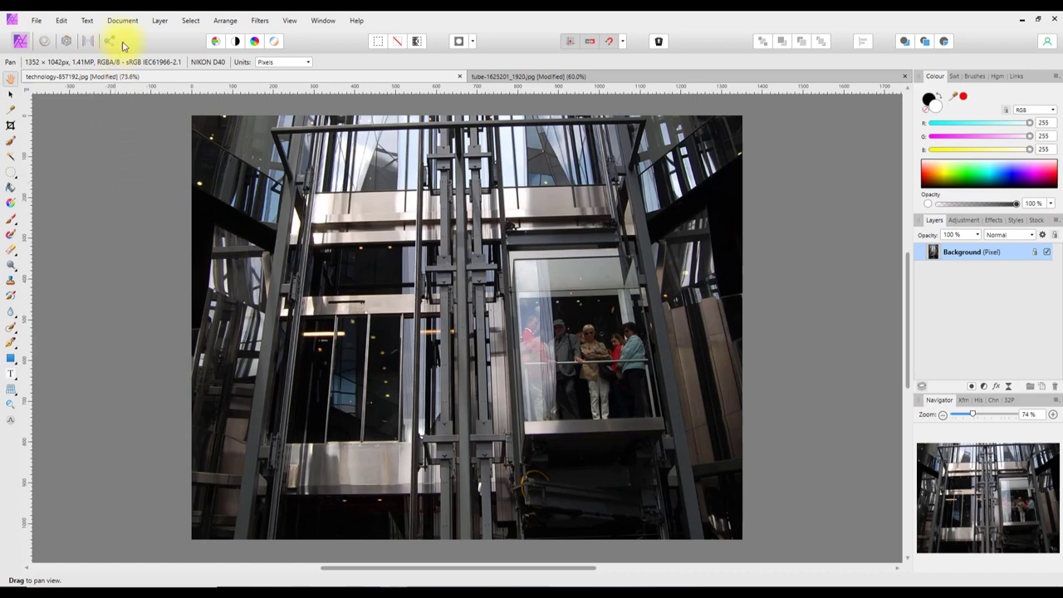
Step: Flatten the cropped photo via Document > Flatten and duplicate the resulting Pixel layer
click(125, 21)
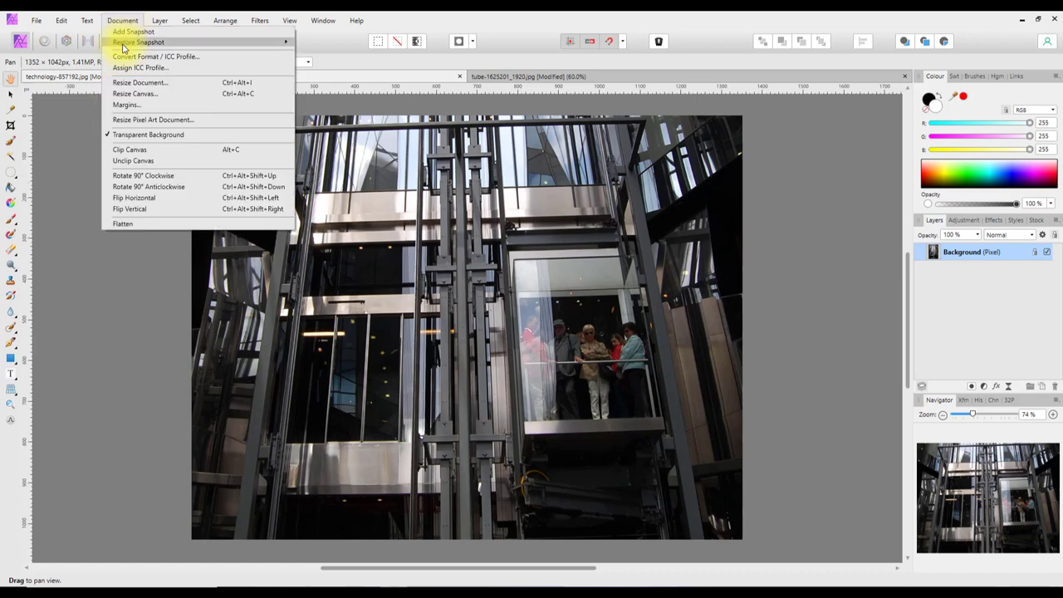
click(115, 223)
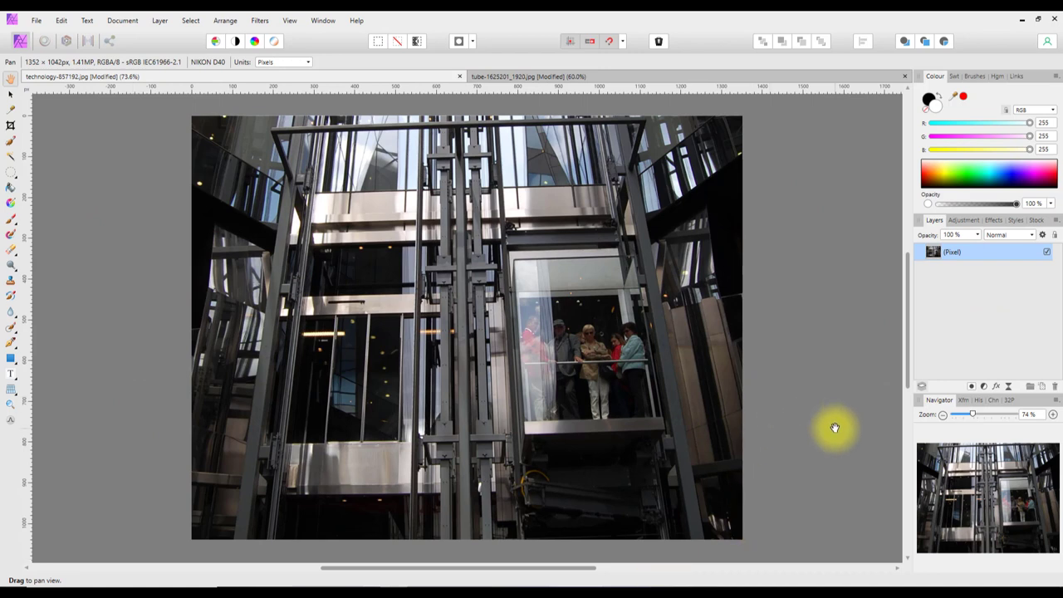
right_click(945, 259)
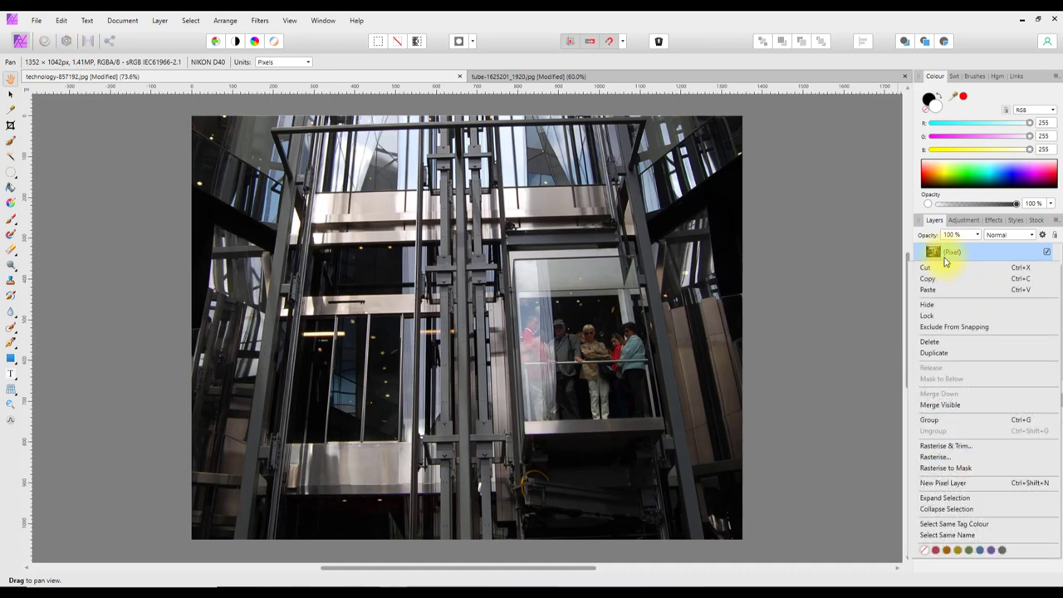
click(935, 353)
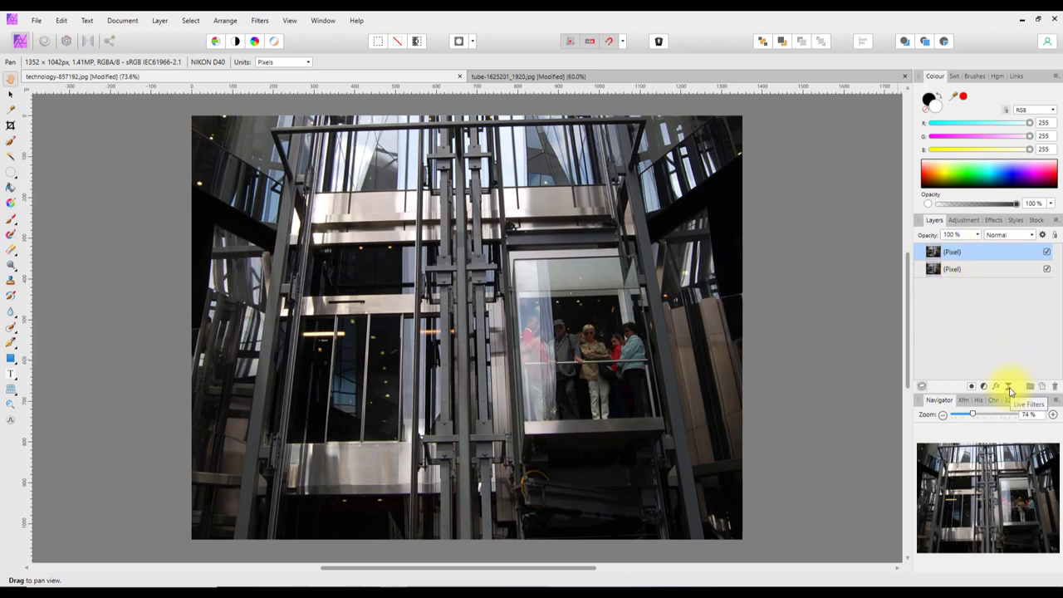
Step: Add a live Motion Blur to the top Pixel layer with 90° rotation and about 9.9 px radius
click(1009, 387)
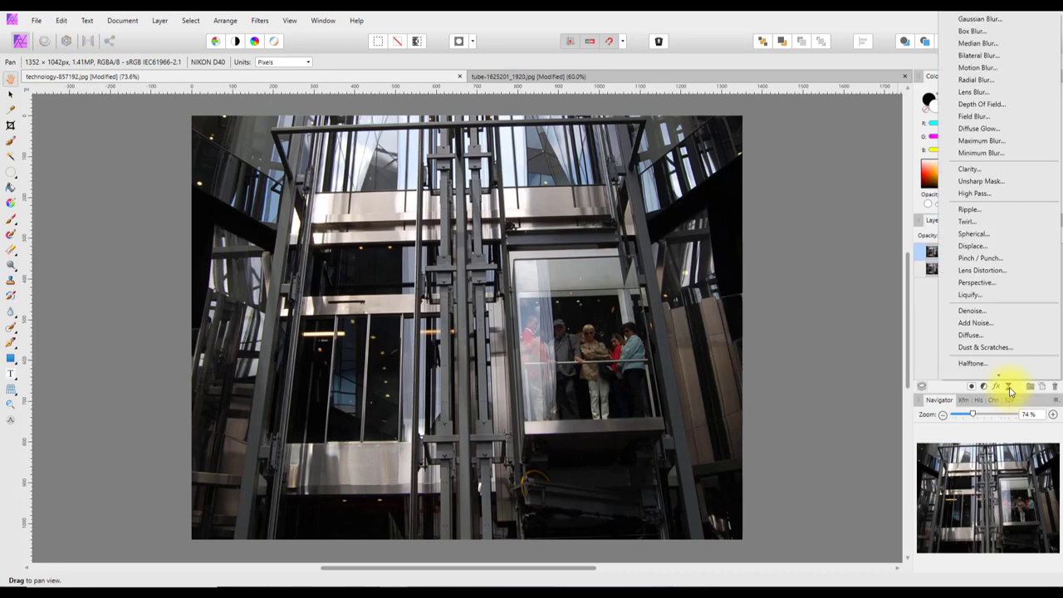
click(969, 67)
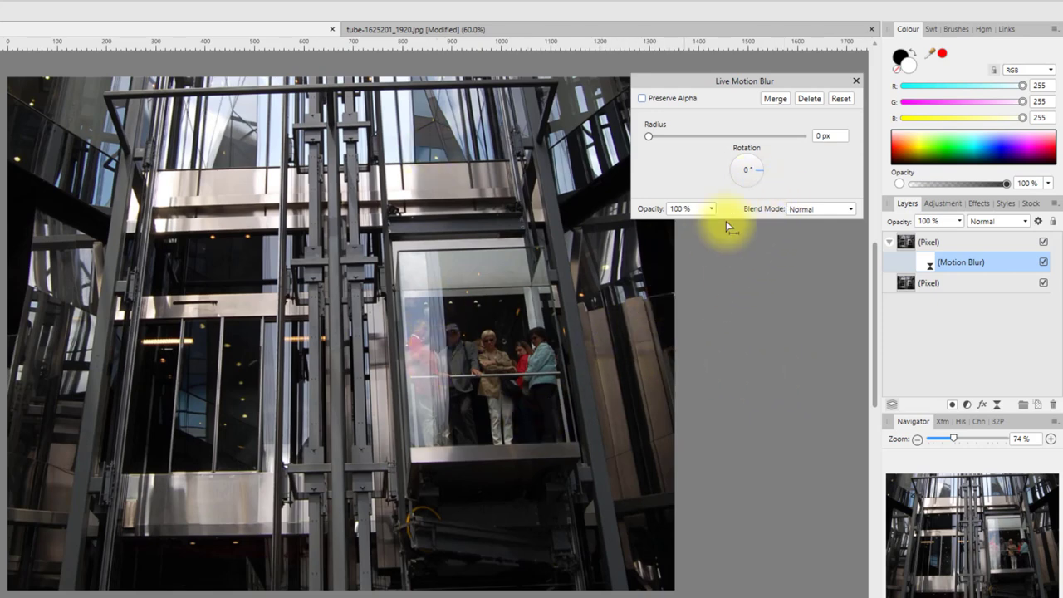
click(748, 159)
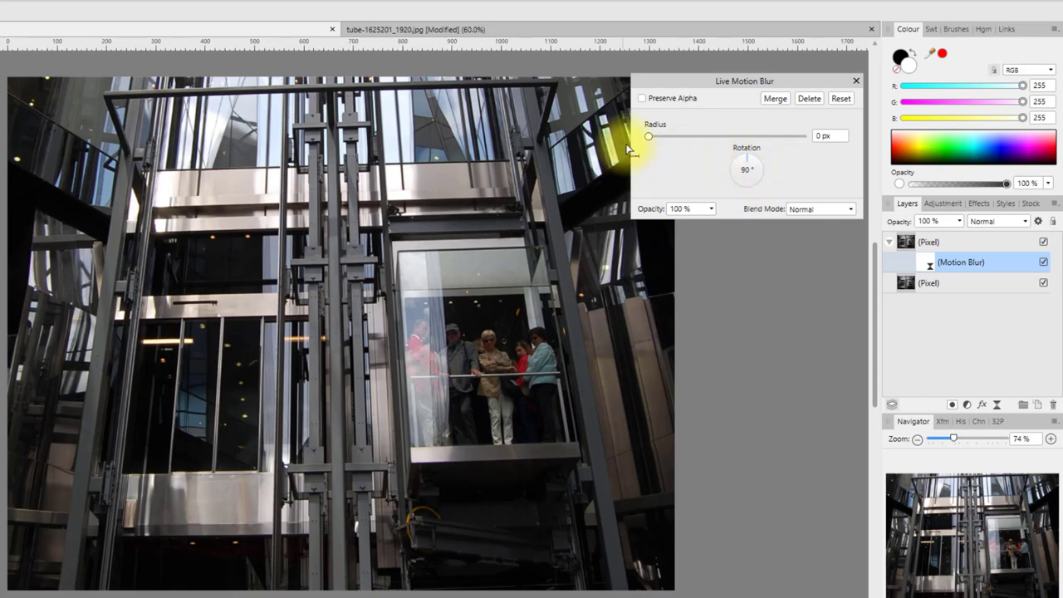
drag(649, 138, 715, 136)
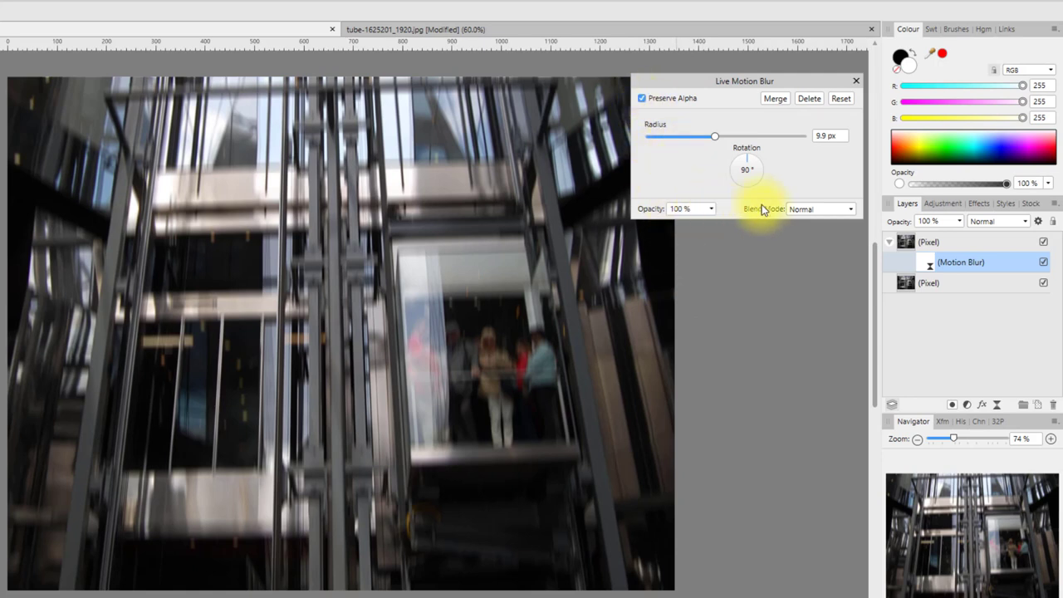
click(854, 81)
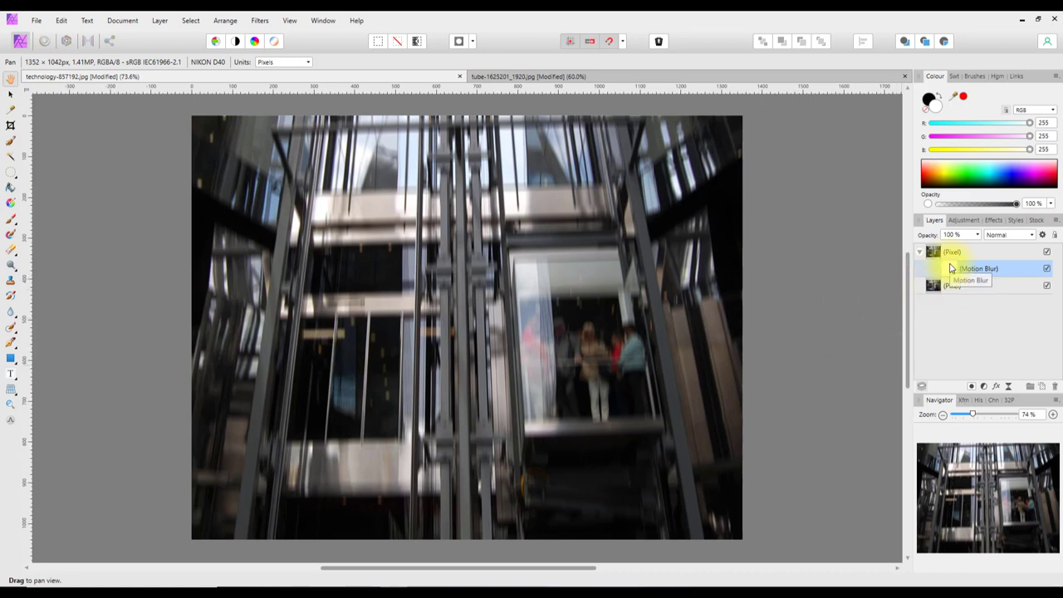
Step: Enlarge the Paint Brush and paint black on the Motion Blur mask over the lift's passengers
click(12, 222)
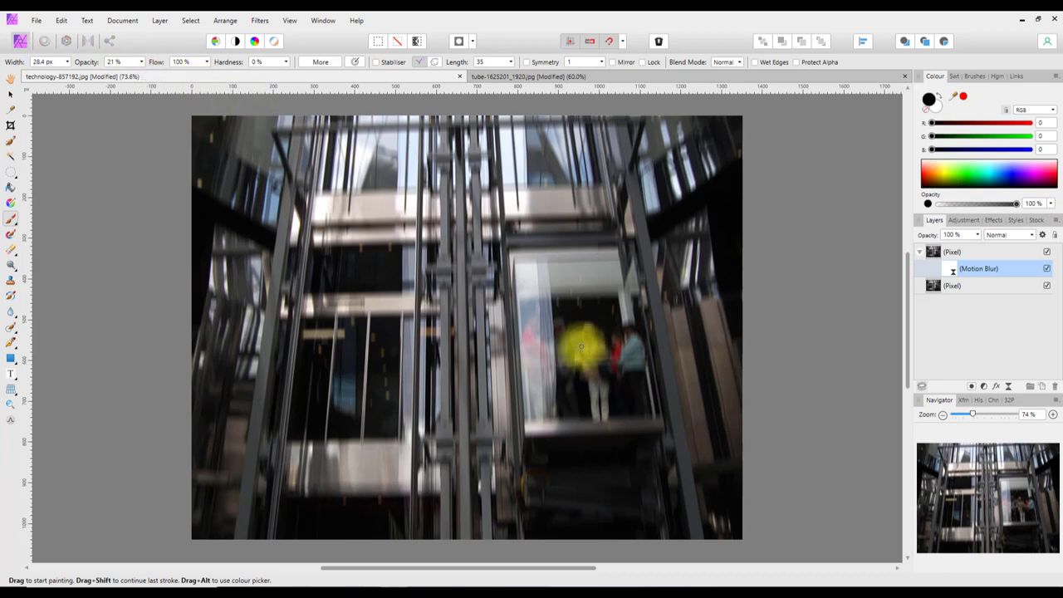
key(])
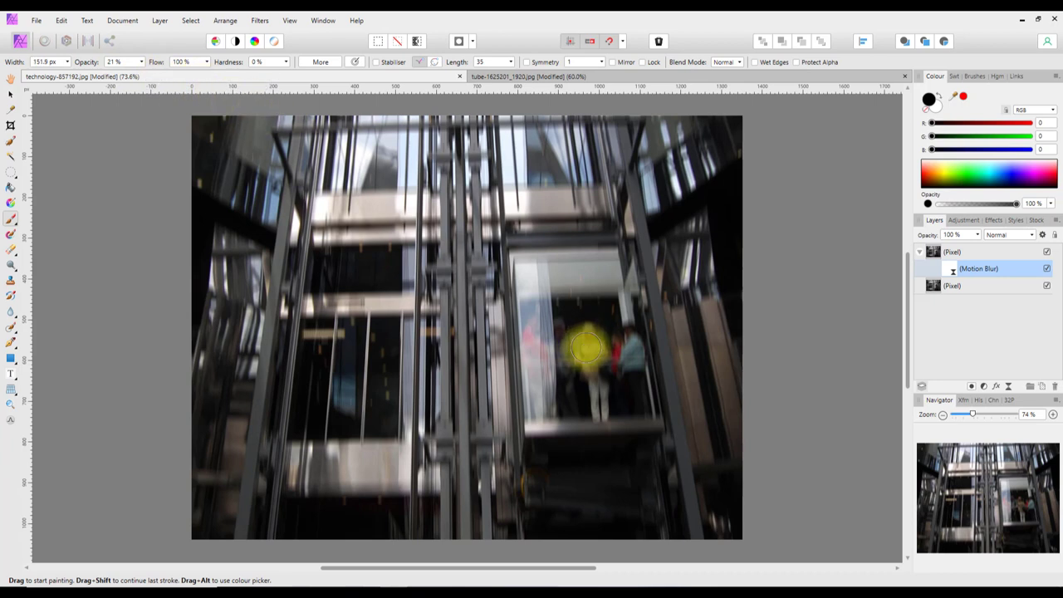
key(])
mouse_move(585, 328)
mouse_down()
mouse_move(586, 361)
mouse_move(559, 322)
mouse_move(542, 317)
mouse_move(545, 274)
mouse_move(544, 291)
mouse_move(536, 283)
mouse_move(588, 303)
mouse_move(627, 371)
mouse_move(616, 409)
mouse_move(559, 417)
mouse_move(566, 422)
mouse_move(617, 412)
mouse_move(617, 326)
mouse_move(606, 287)
mouse_move(580, 275)
mouse_move(551, 331)
mouse_move(539, 328)
mouse_move(525, 304)
mouse_move(532, 279)
mouse_move(604, 274)
mouse_move(619, 351)
mouse_move(620, 375)
mouse_move(561, 364)
mouse_move(544, 416)
mouse_move(602, 424)
mouse_move(552, 428)
mouse_move(640, 423)
mouse_move(578, 469)
mouse_move(570, 458)
mouse_move(546, 475)
mouse_move(587, 490)
mouse_move(544, 472)
mouse_move(637, 500)
mouse_move(553, 489)
mouse_move(541, 461)
mouse_move(549, 454)
mouse_move(596, 490)
mouse_move(626, 491)
mouse_move(640, 458)
mouse_up()
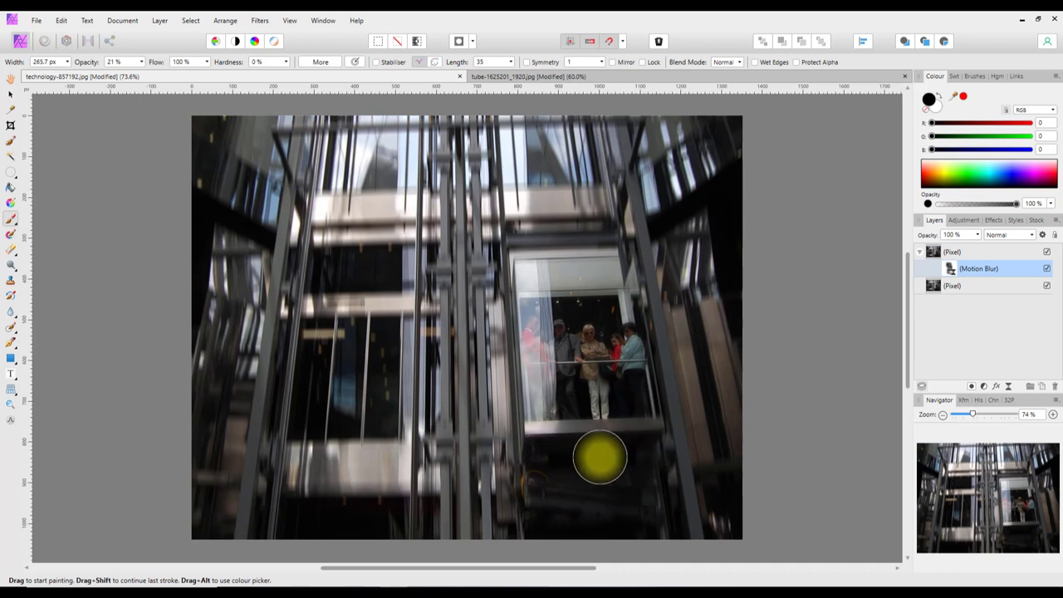